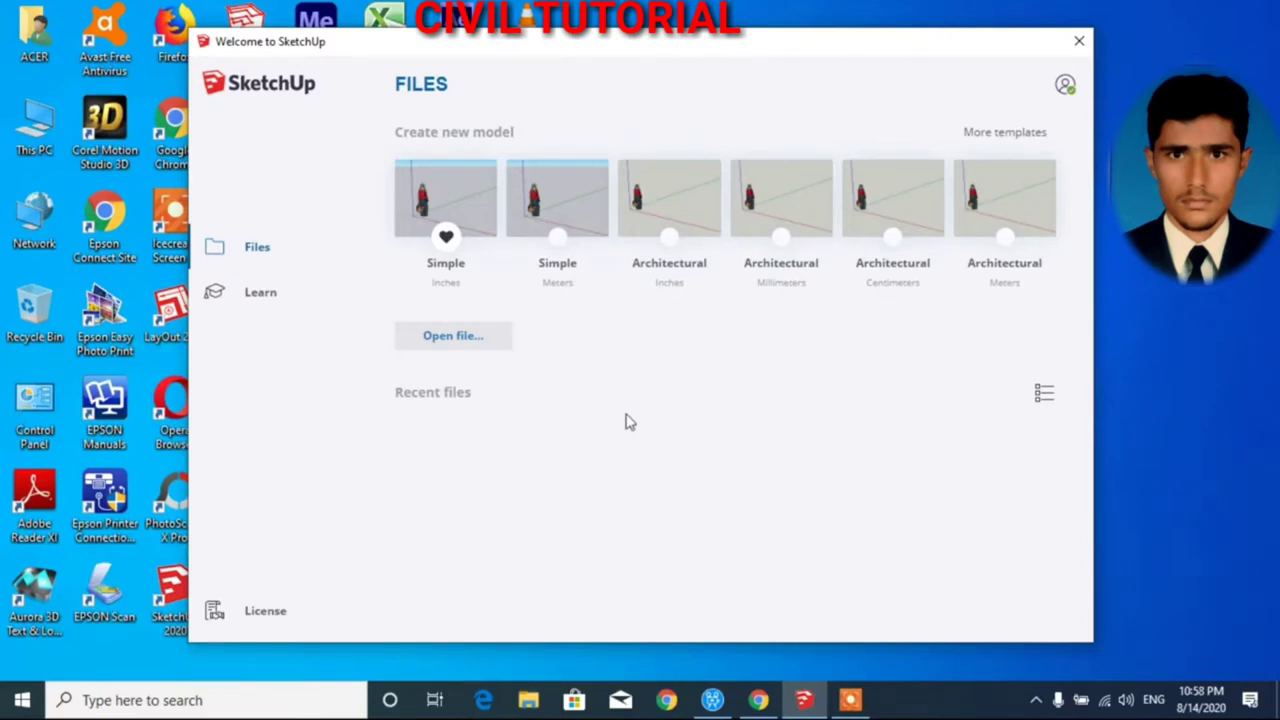
- Set Simple Inches as the default template on the Welcome to SketchUp screen
left_click(447, 236)
- Close the Welcome window so the untitled model with the standing figure appears
key("alt+F4")
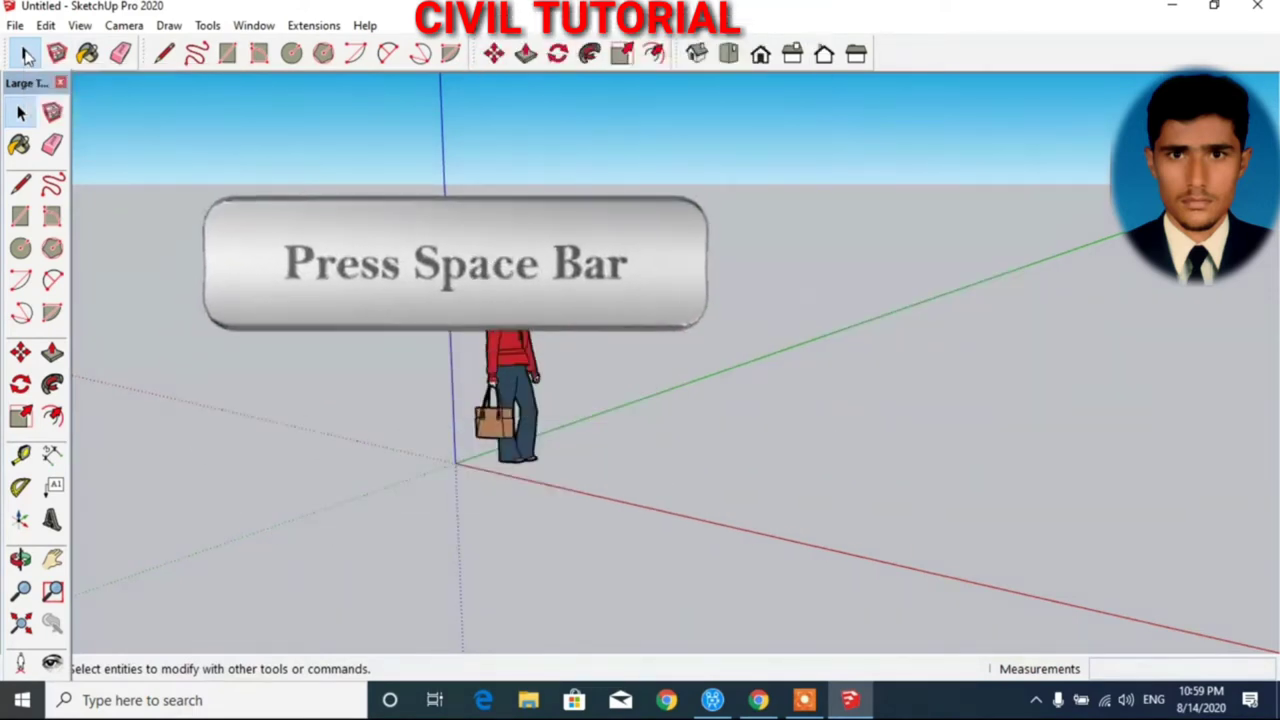
key("space")
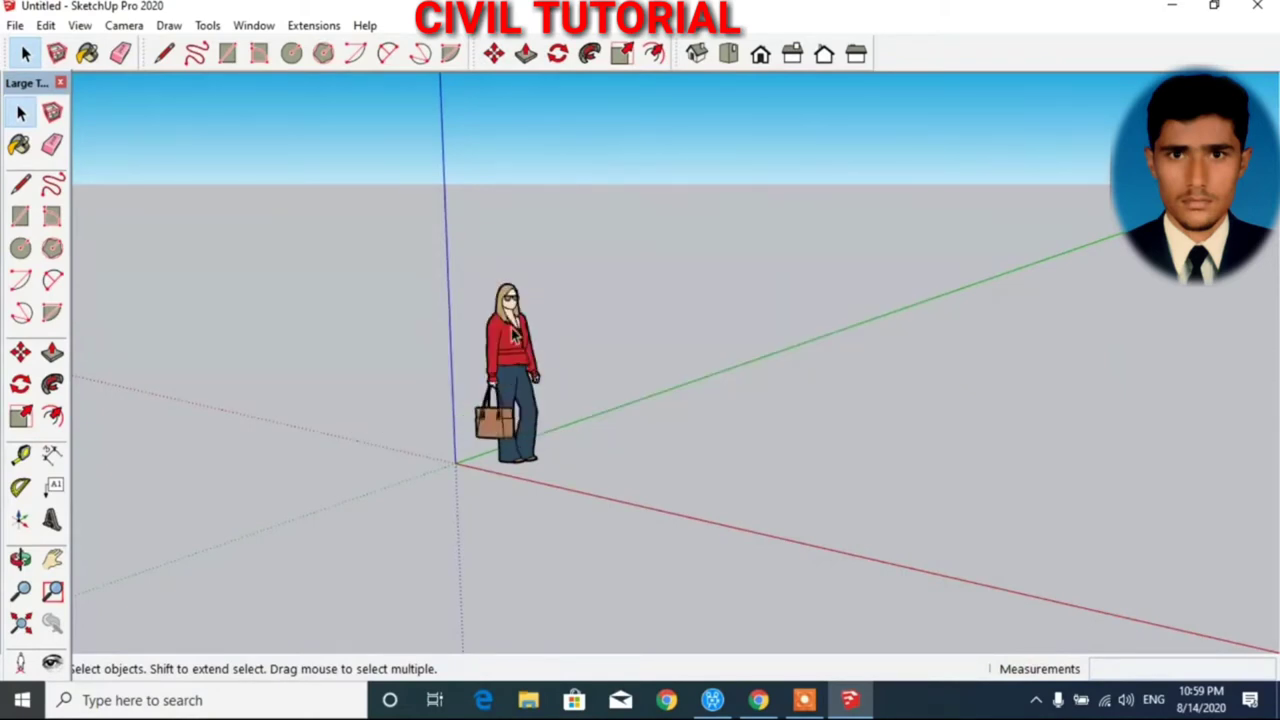
left_click(512, 330)
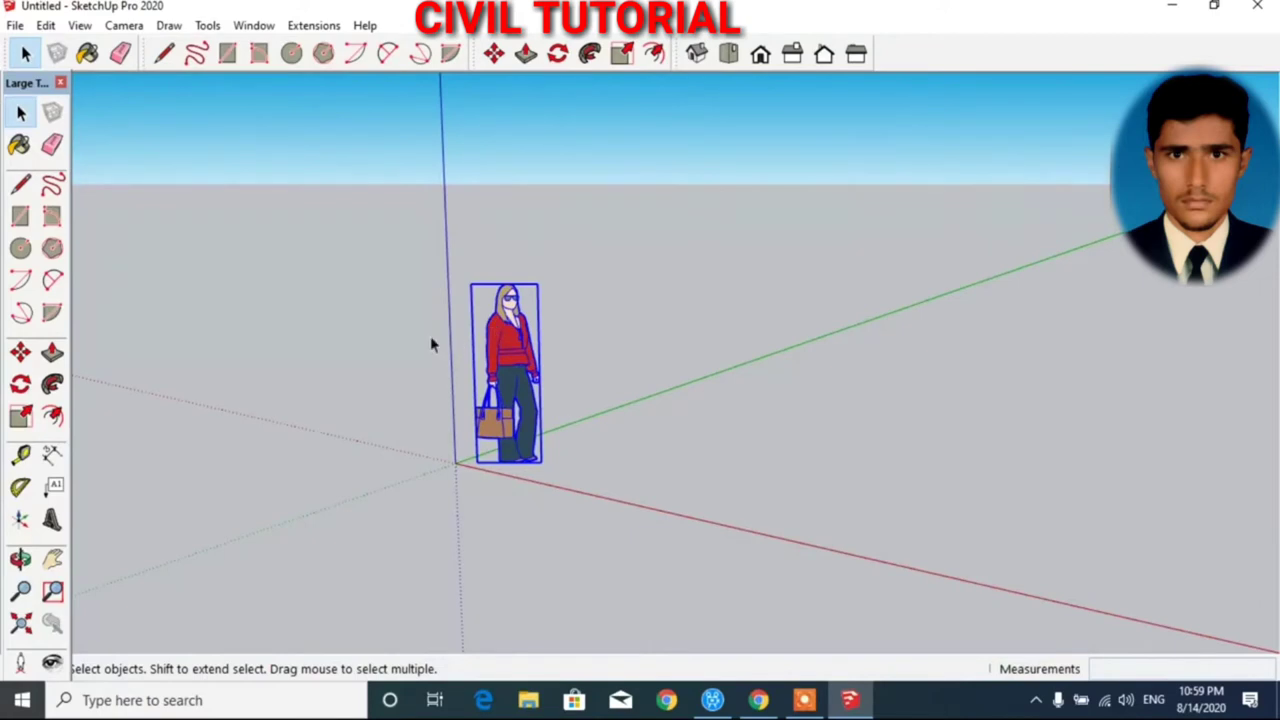
left_click(408, 349)
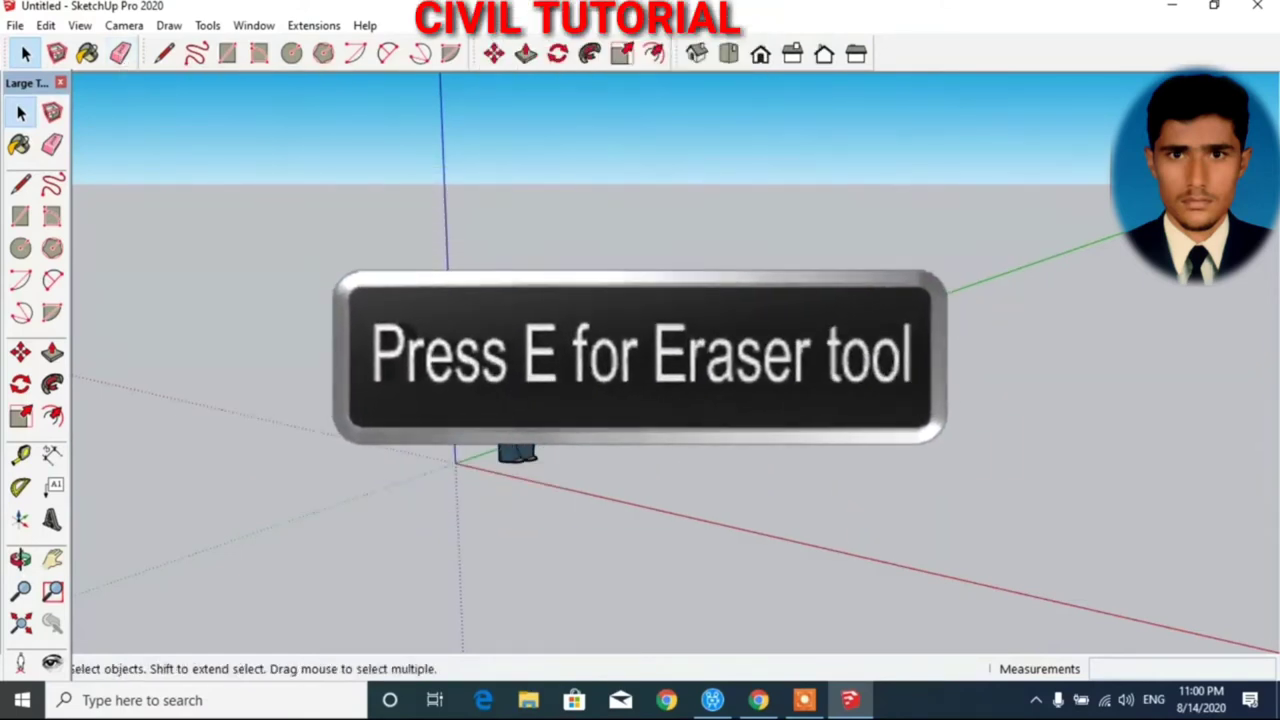
- Select the default standing figure and delete it, leaving only the axes
key("ctrl+a")
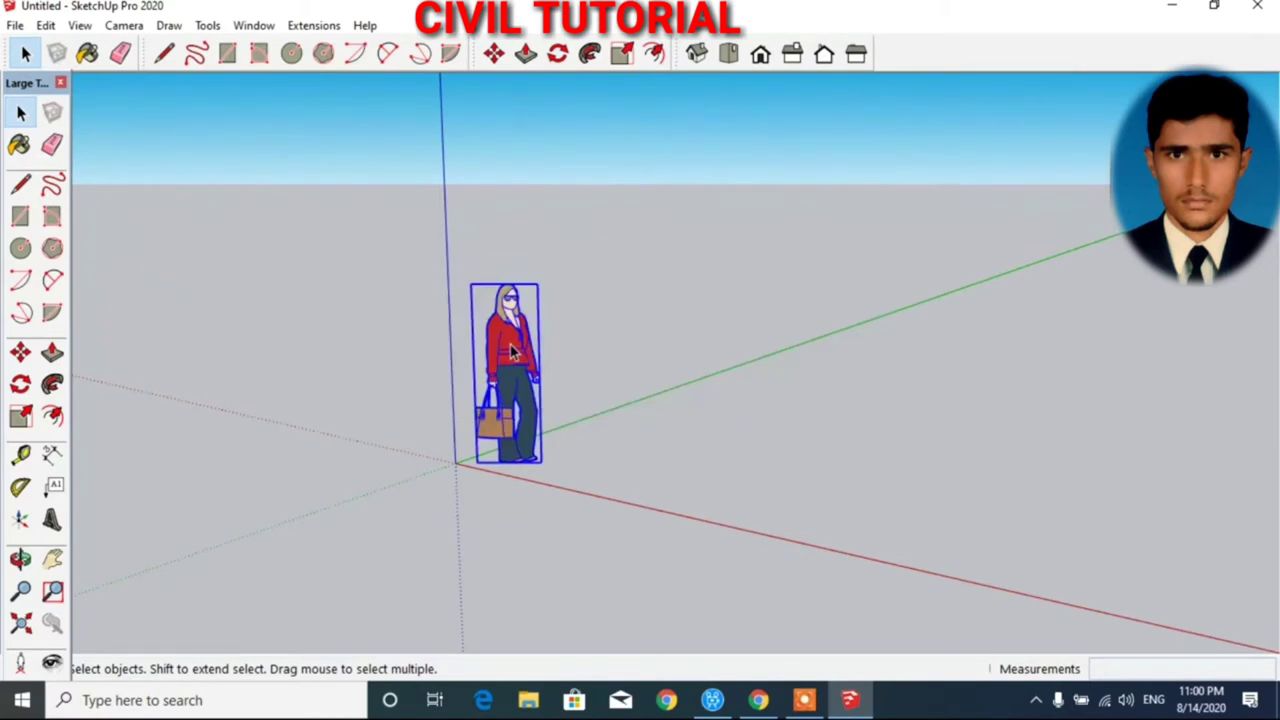
left_click(118, 57)
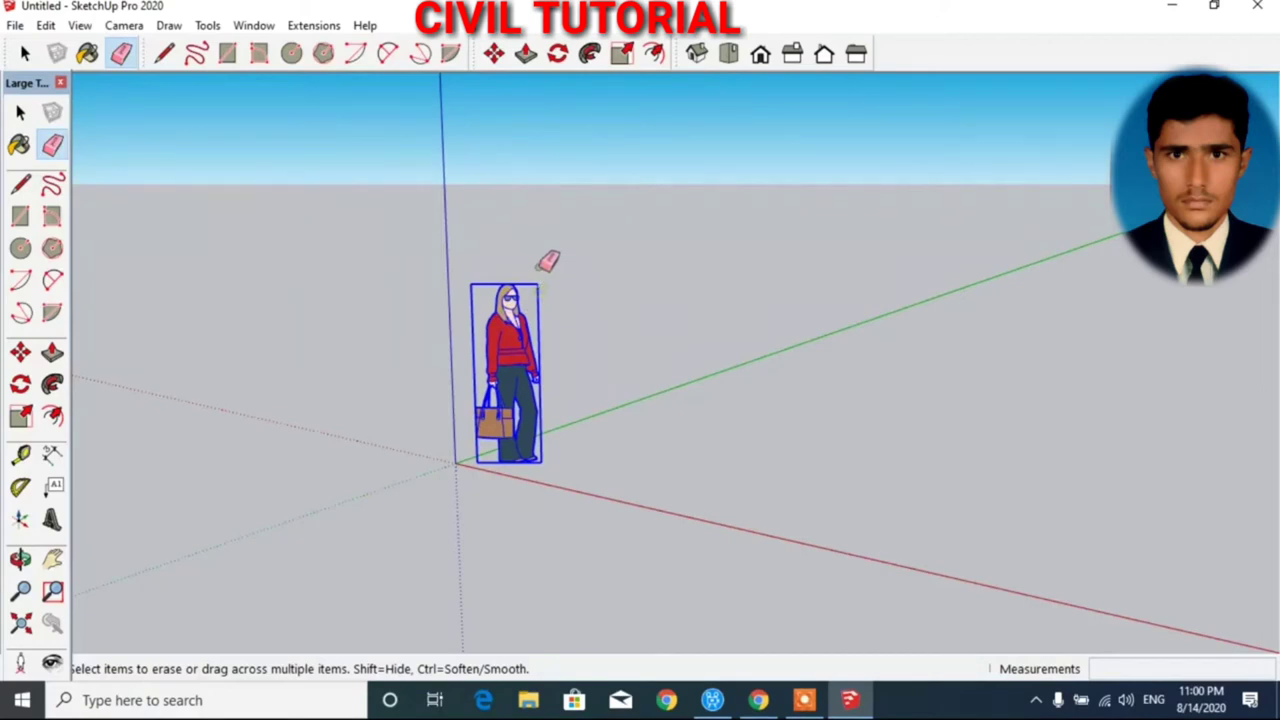
key("Delete")
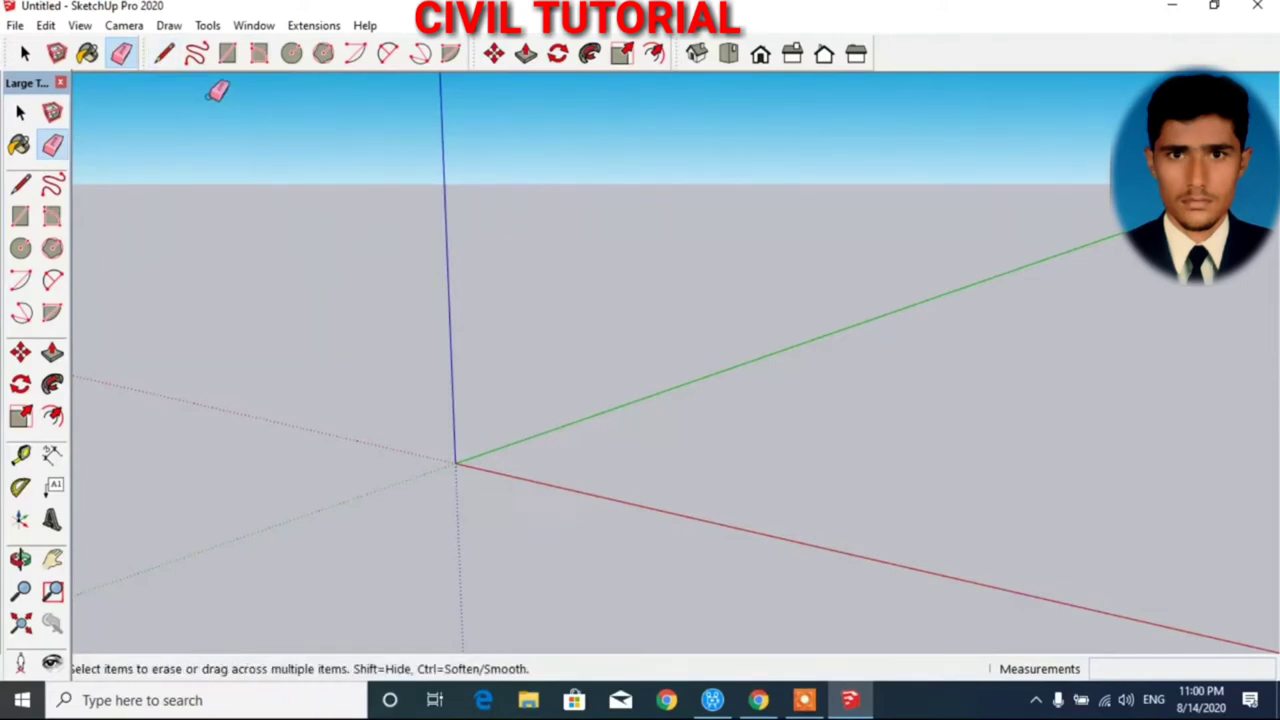
- Draw a three-edge triangle outline above the origin with the Line tool
key("l")
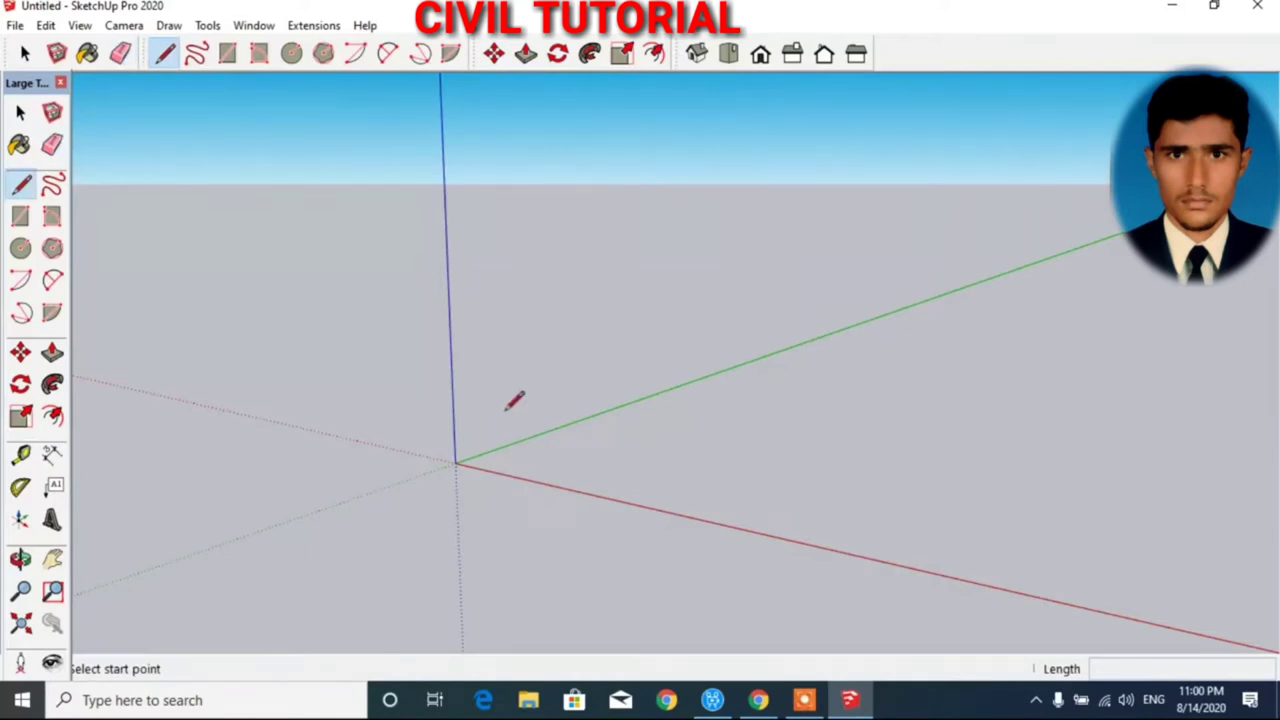
left_click(500, 407)
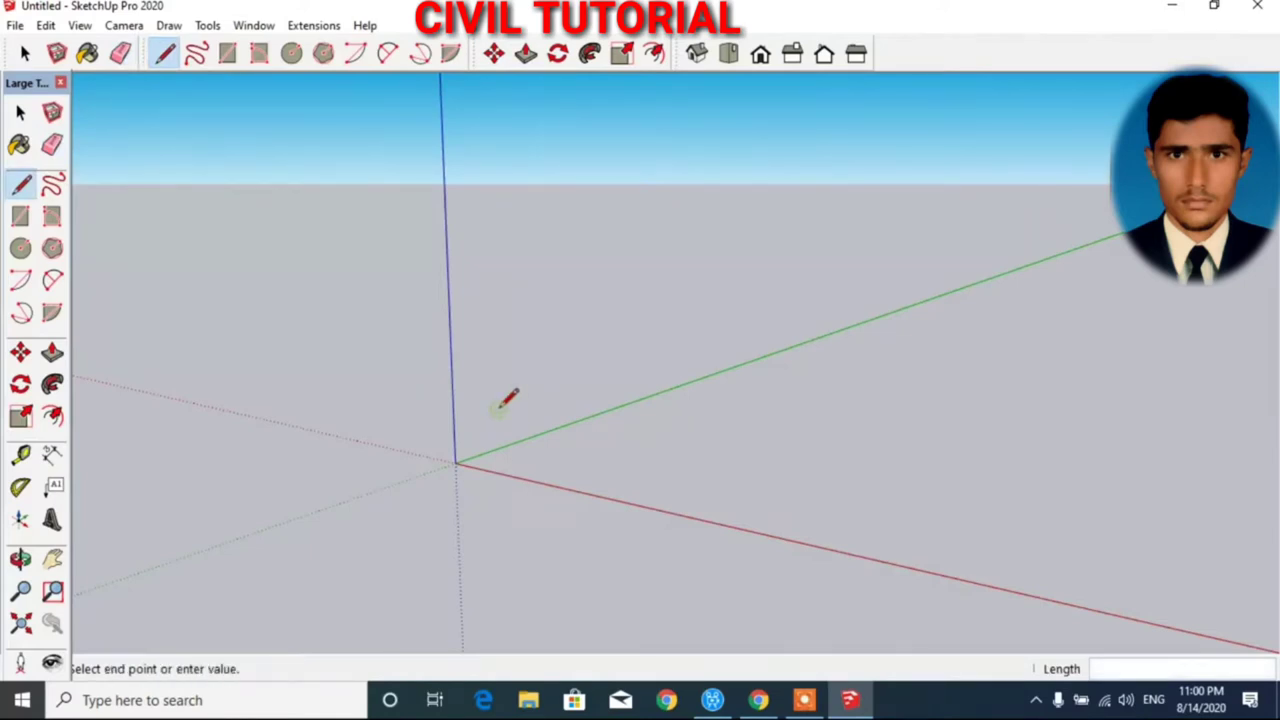
double_click(716, 307)
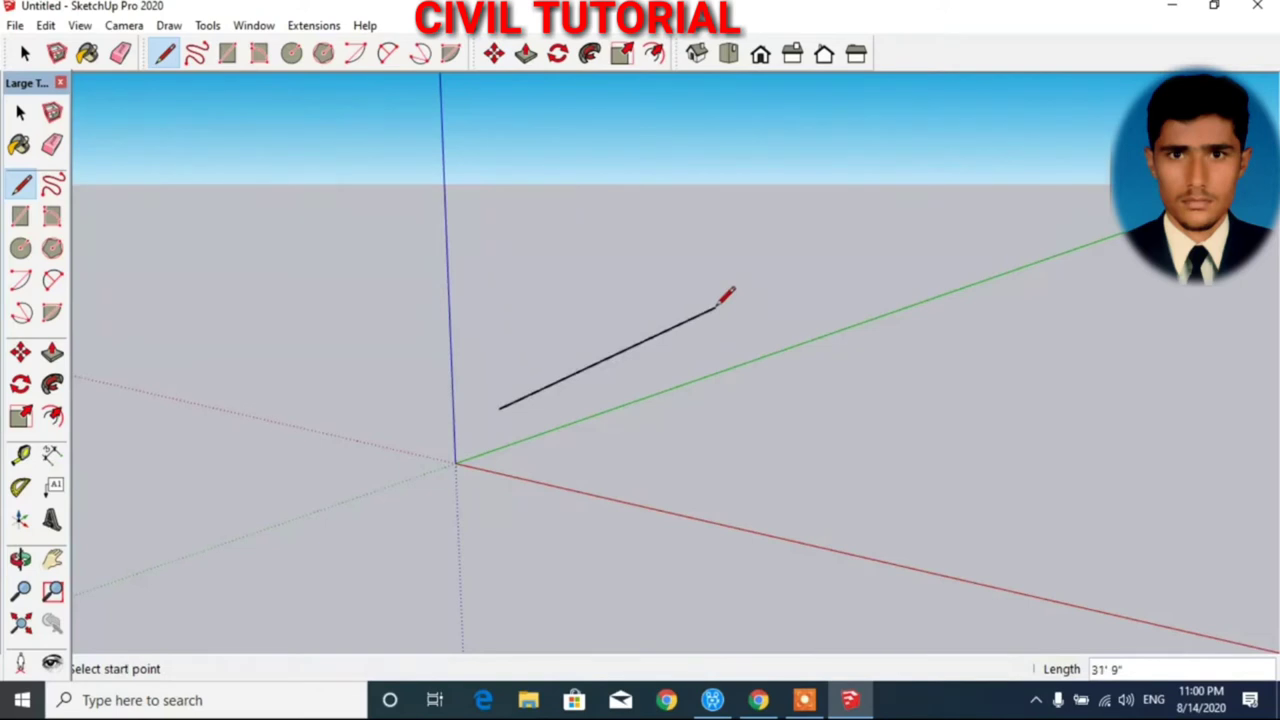
left_click(452, 287)
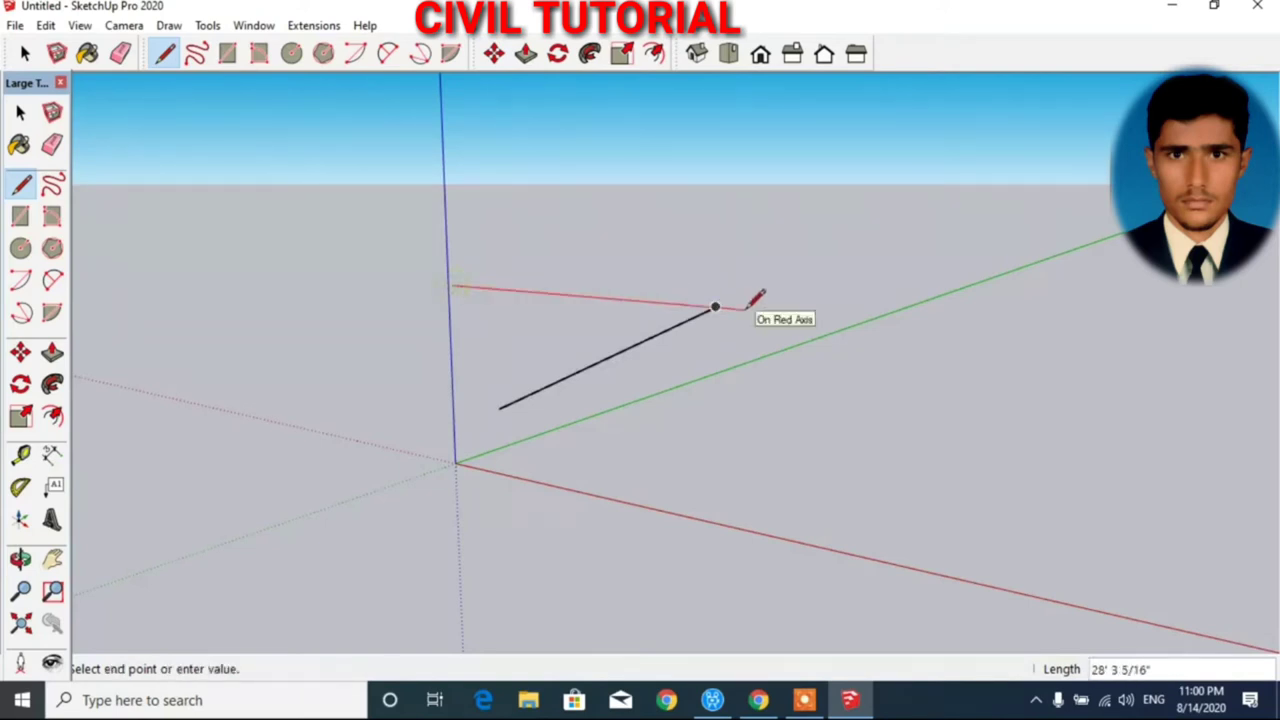
double_click(745, 309)
left_click(452, 287)
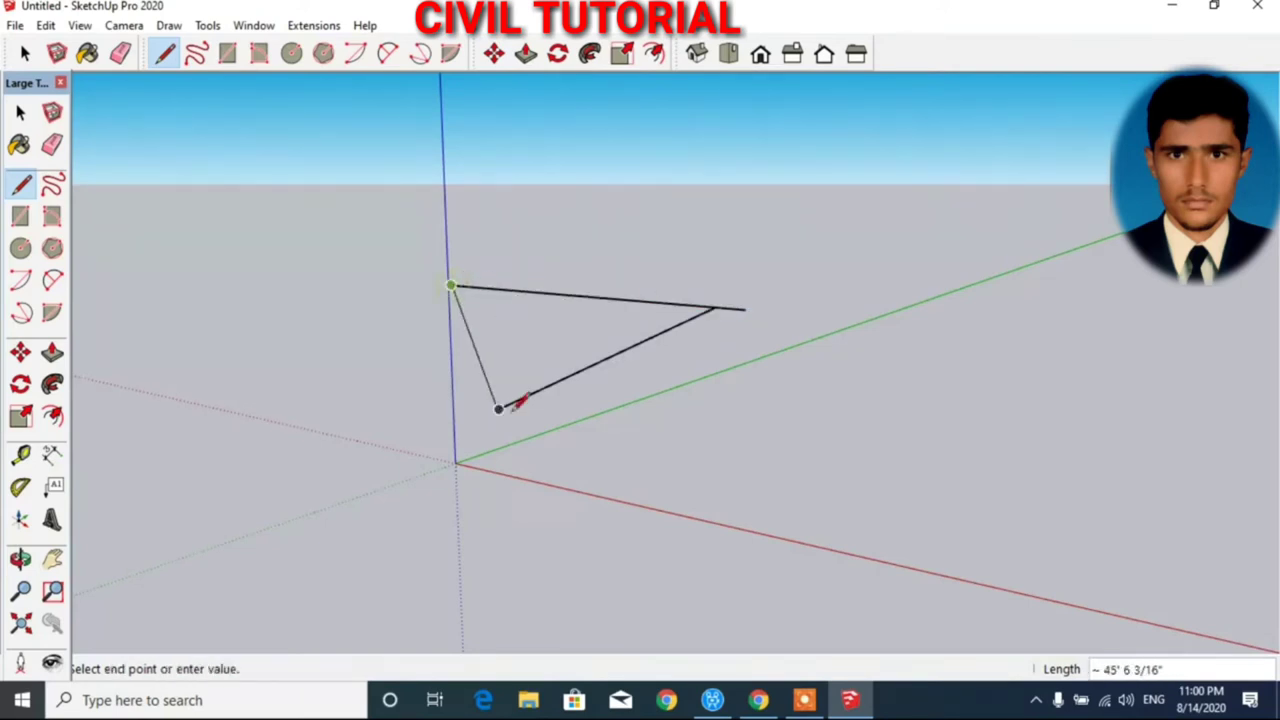
double_click(508, 407)
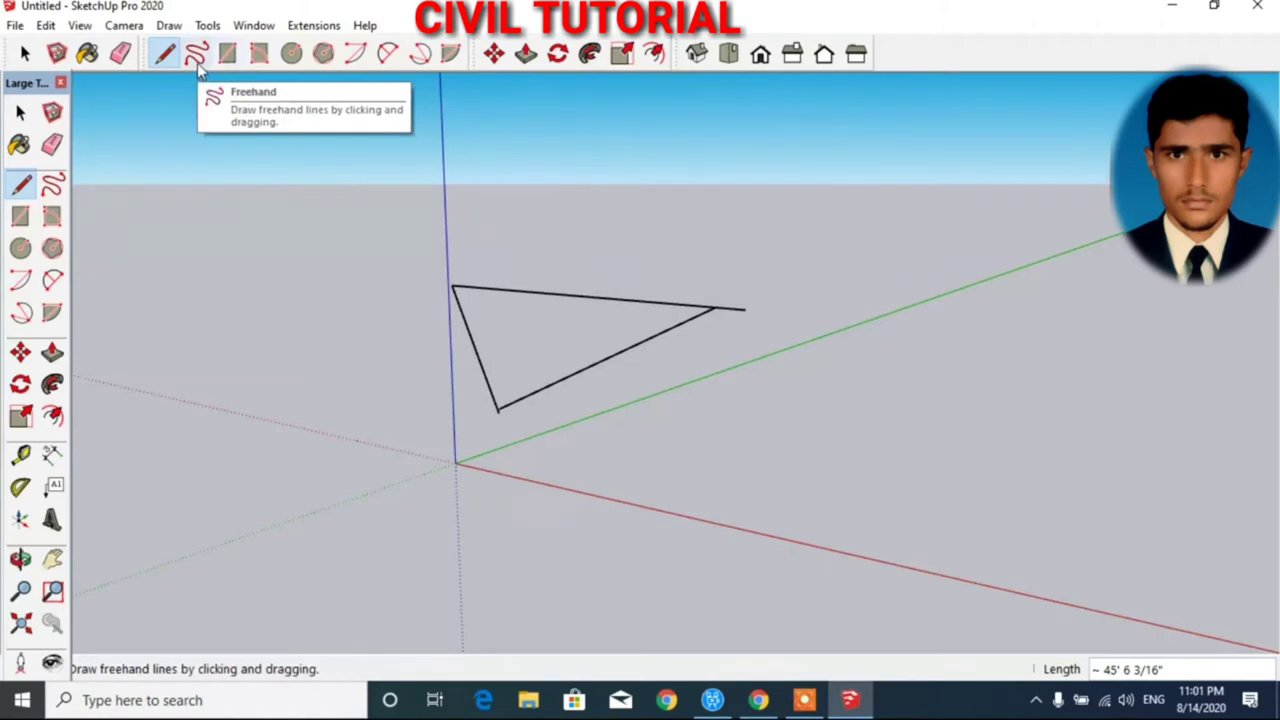
- Draw two freehand scribbles across the ground
left_click(198, 62)
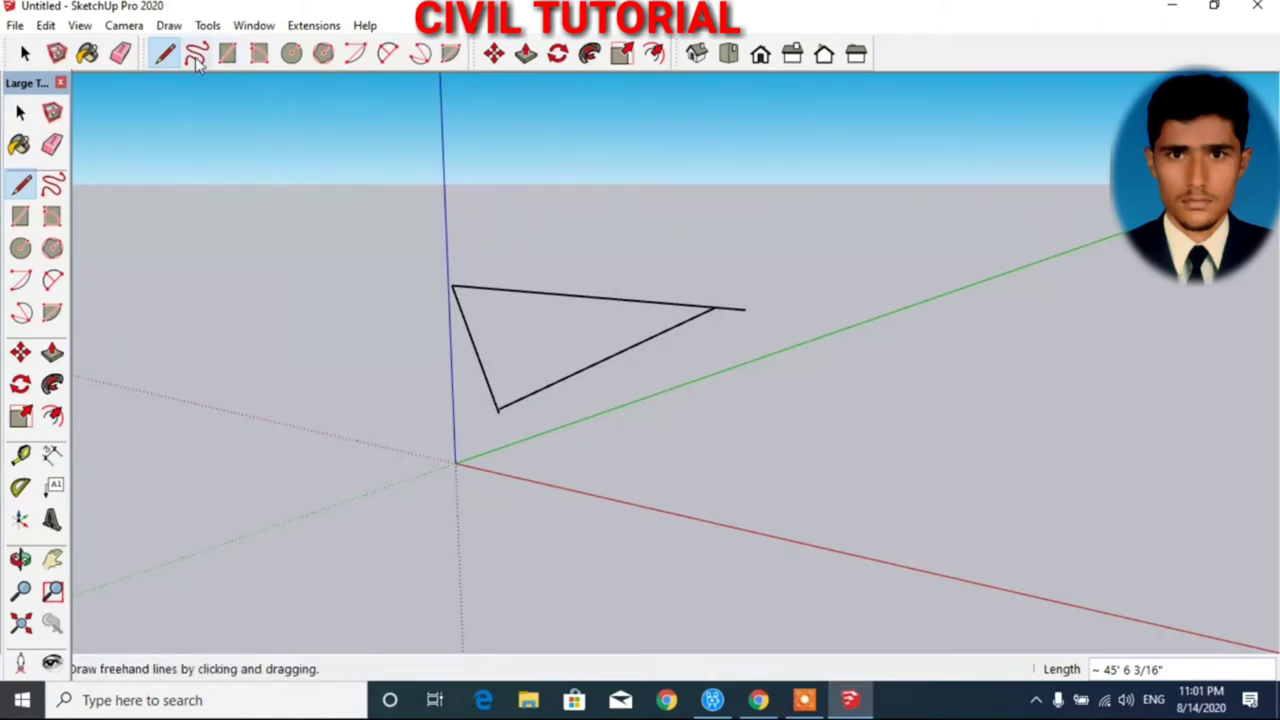
mouse_move(632, 466)
left_mouse_down()
mouse_move(731, 400)
mouse_move(756, 326)
left_mouse_up()
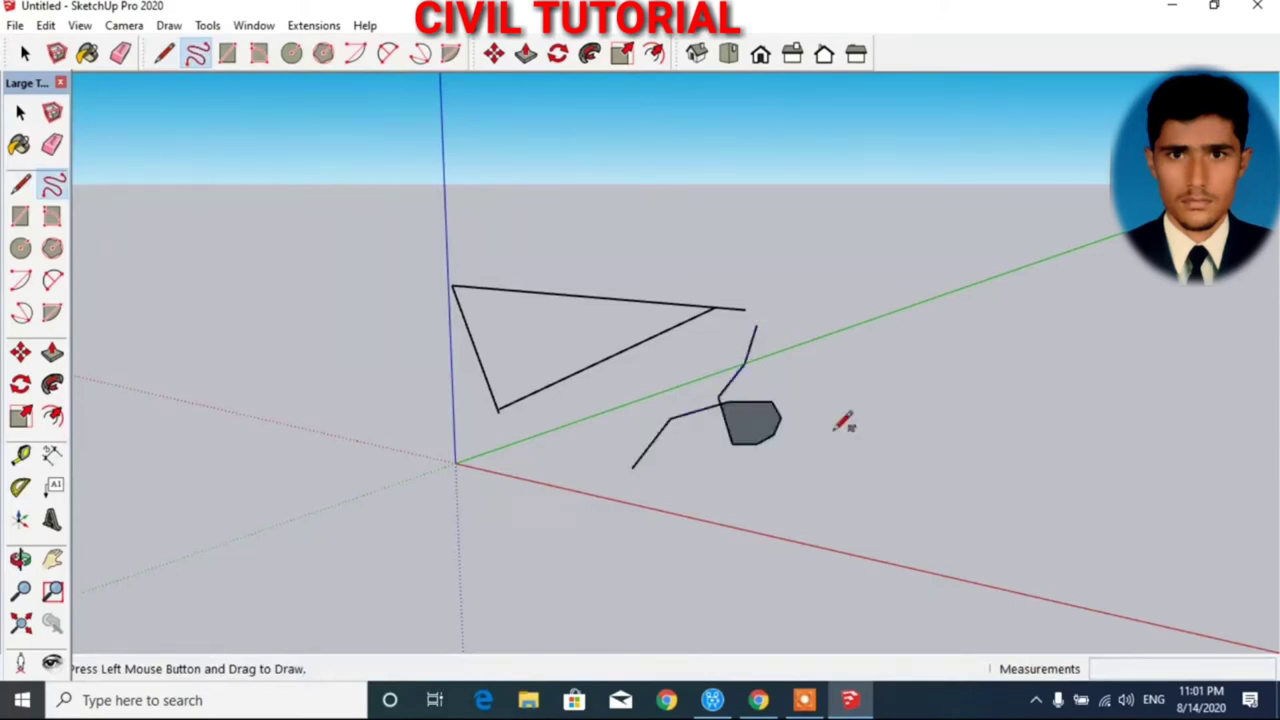
mouse_move(850, 386)
left_mouse_down()
mouse_move(864, 462)
mouse_move(955, 433)
mouse_move(1009, 349)
mouse_move(827, 489)
mouse_move(827, 343)
mouse_move(843, 406)
mouse_move(734, 486)
mouse_move(469, 380)
mouse_move(465, 322)
mouse_move(751, 371)
mouse_move(851, 371)
mouse_move(743, 323)
mouse_move(635, 480)
left_mouse_up()
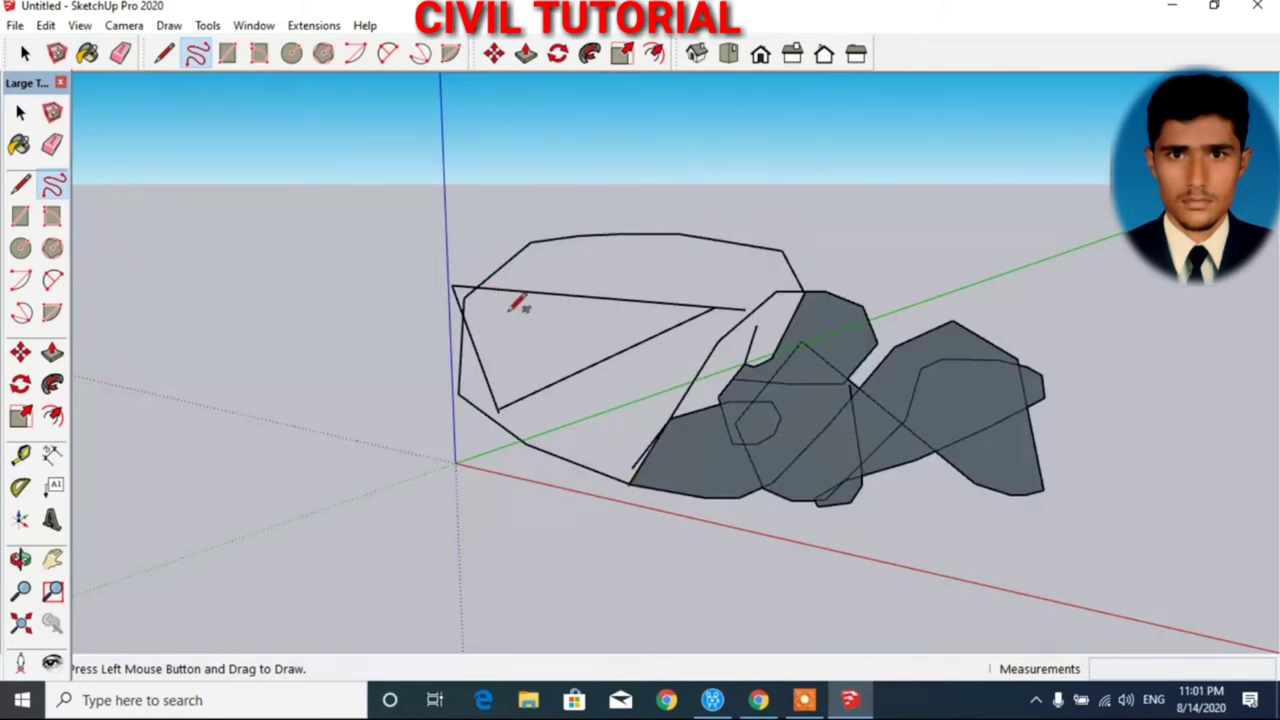
- Select all geometry in the model and delete it
key("space")
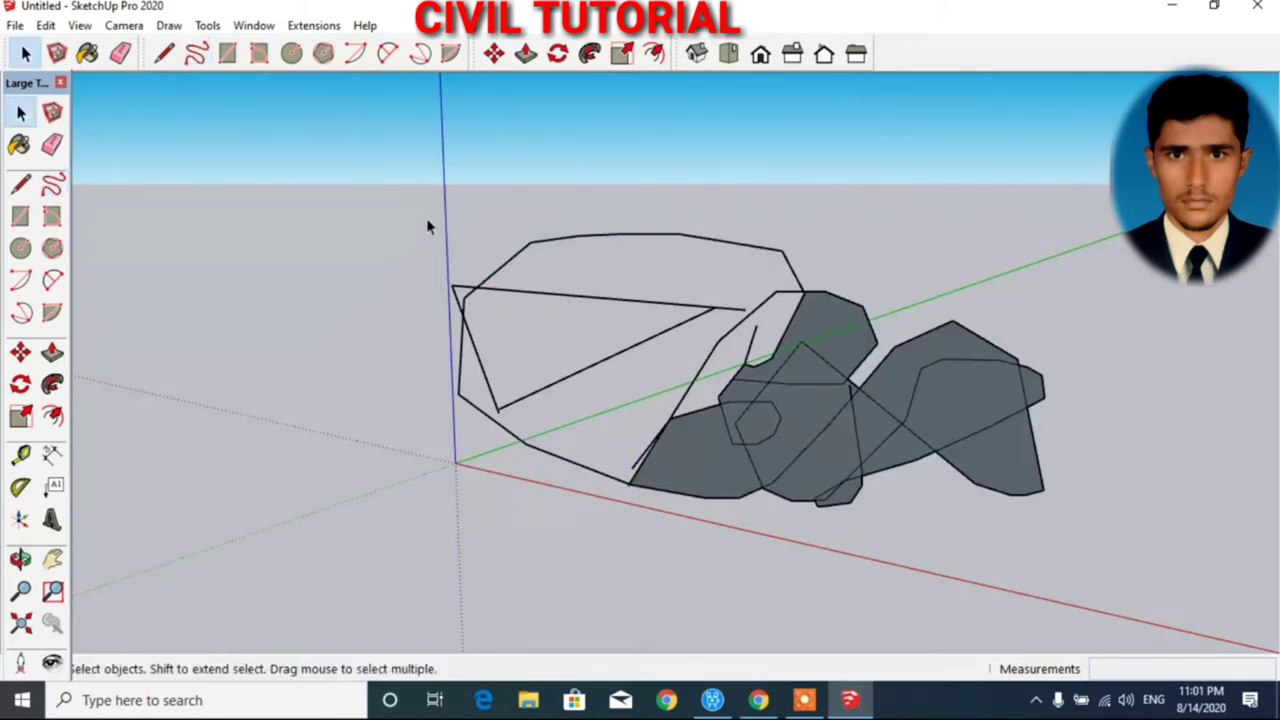
key("ctrl+a")
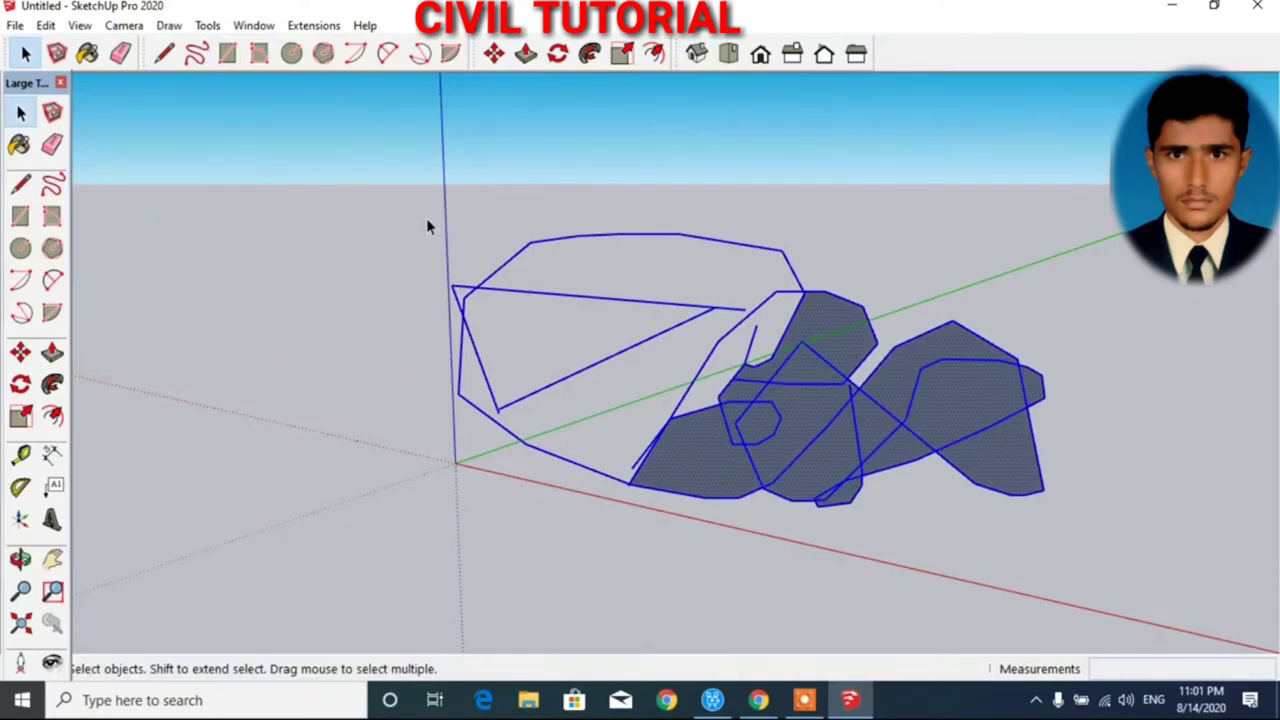
key("Delete")
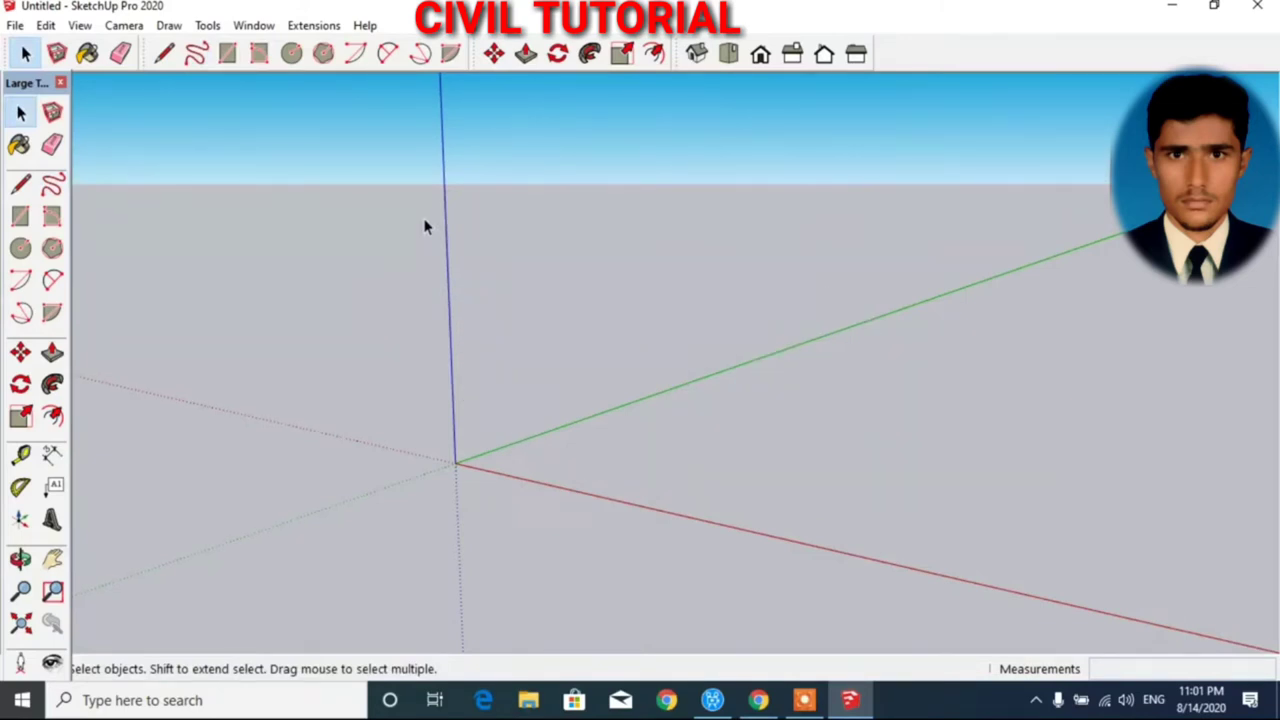
- Draw an 8' 10 1/16" by 22' 6 11/16" rectangle from the origin, cancelling a second one
left_click(227, 55)
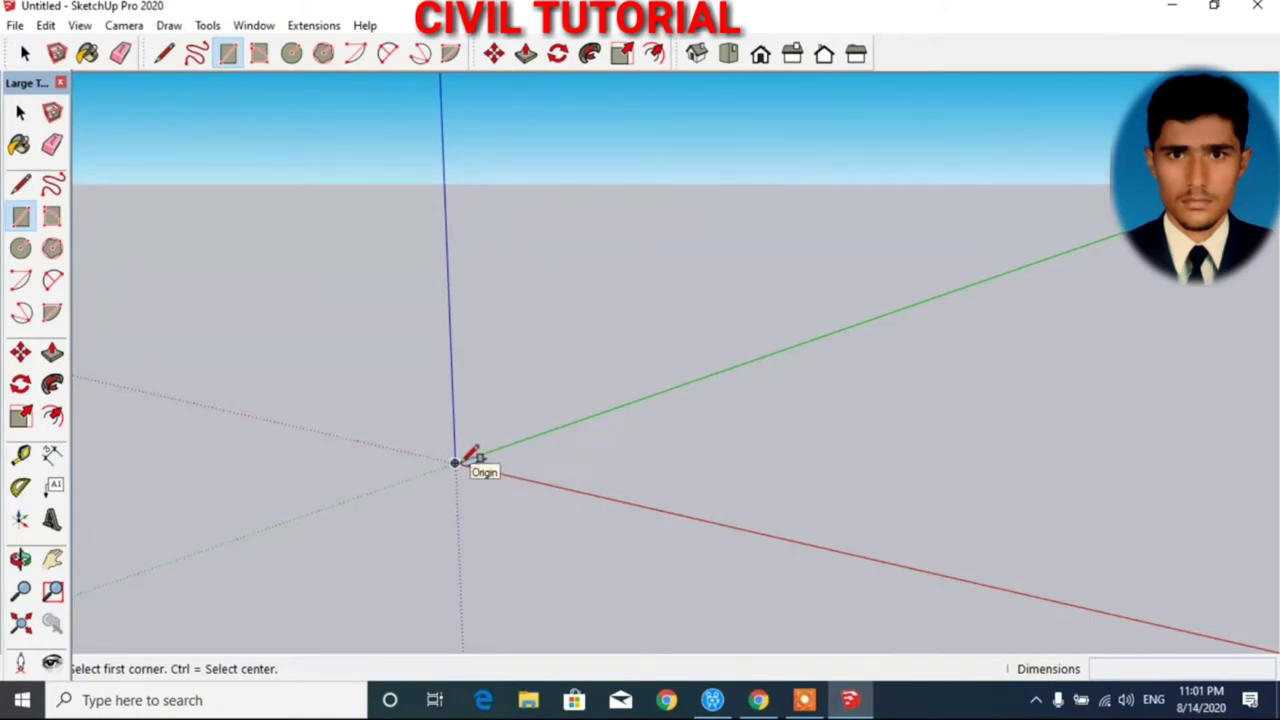
left_click(455, 462)
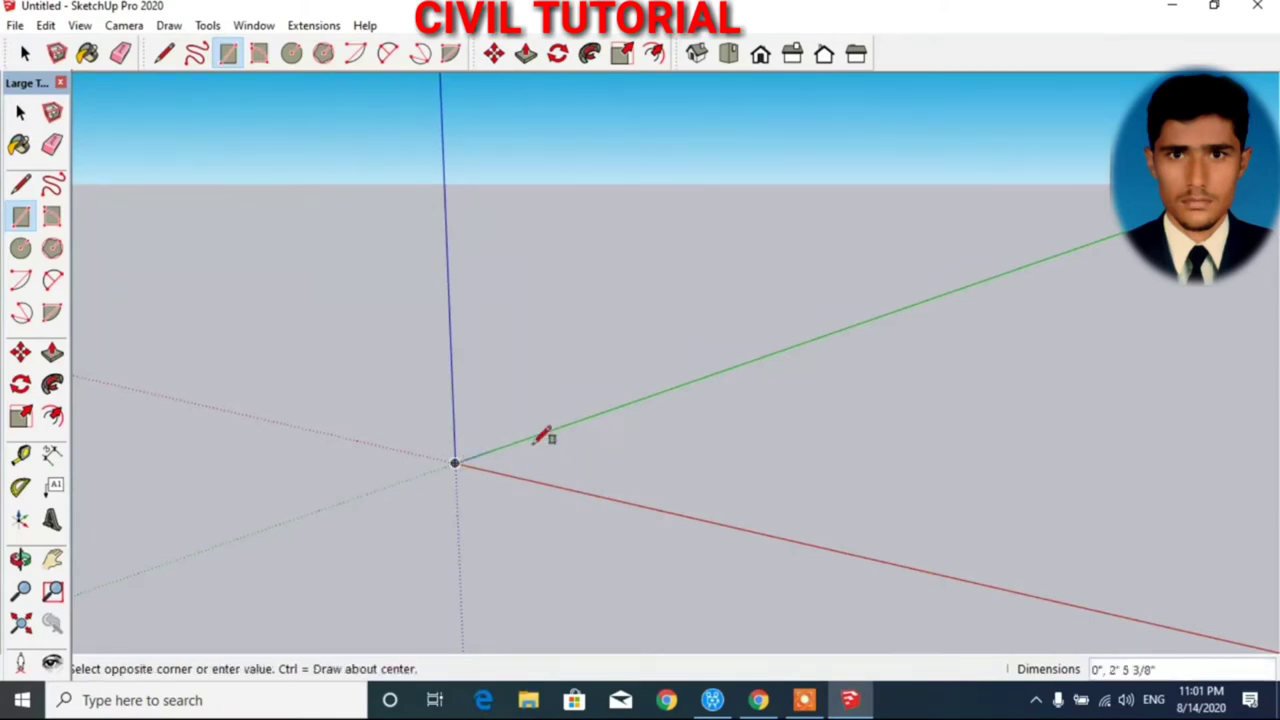
left_click(944, 374)
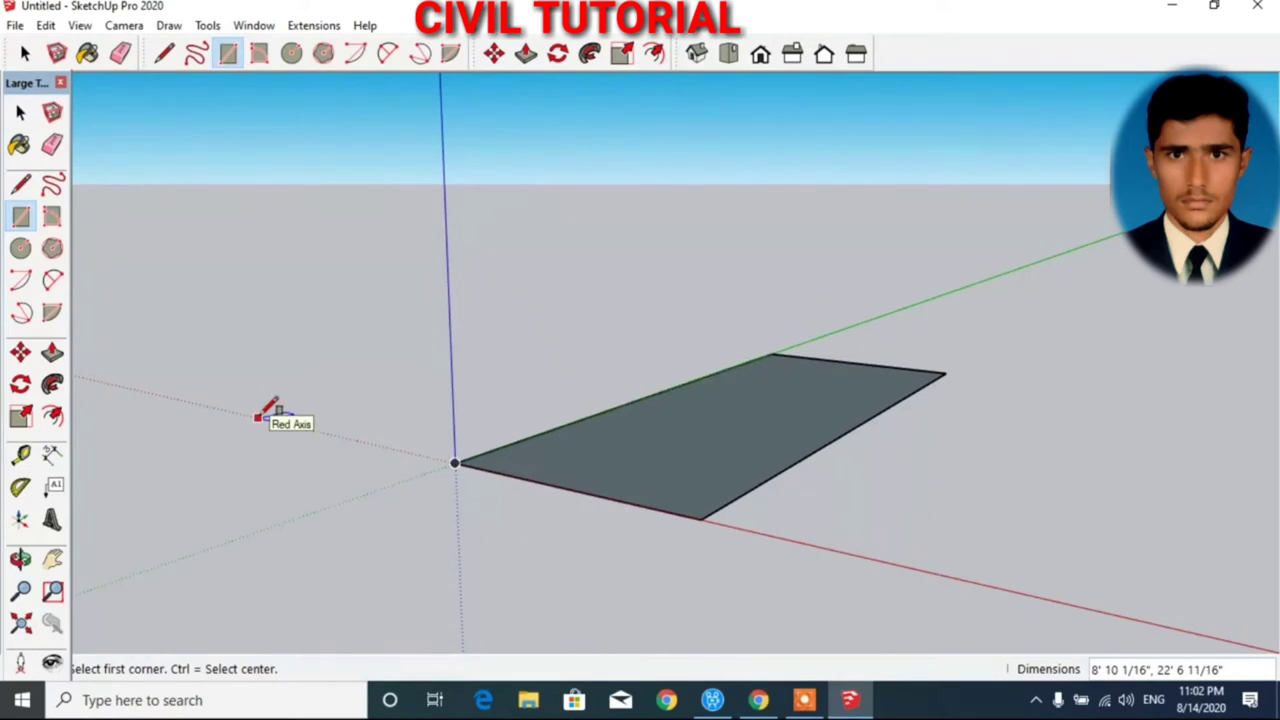
left_click(258, 417)
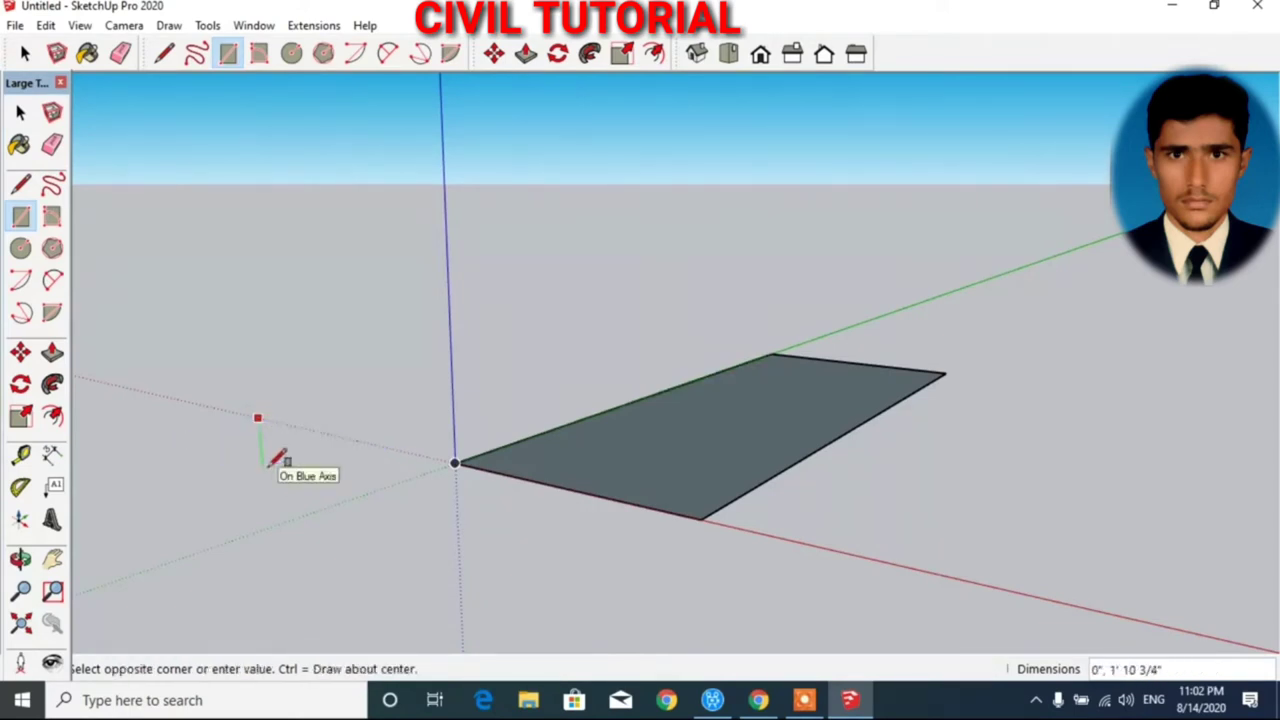
key("Escape")
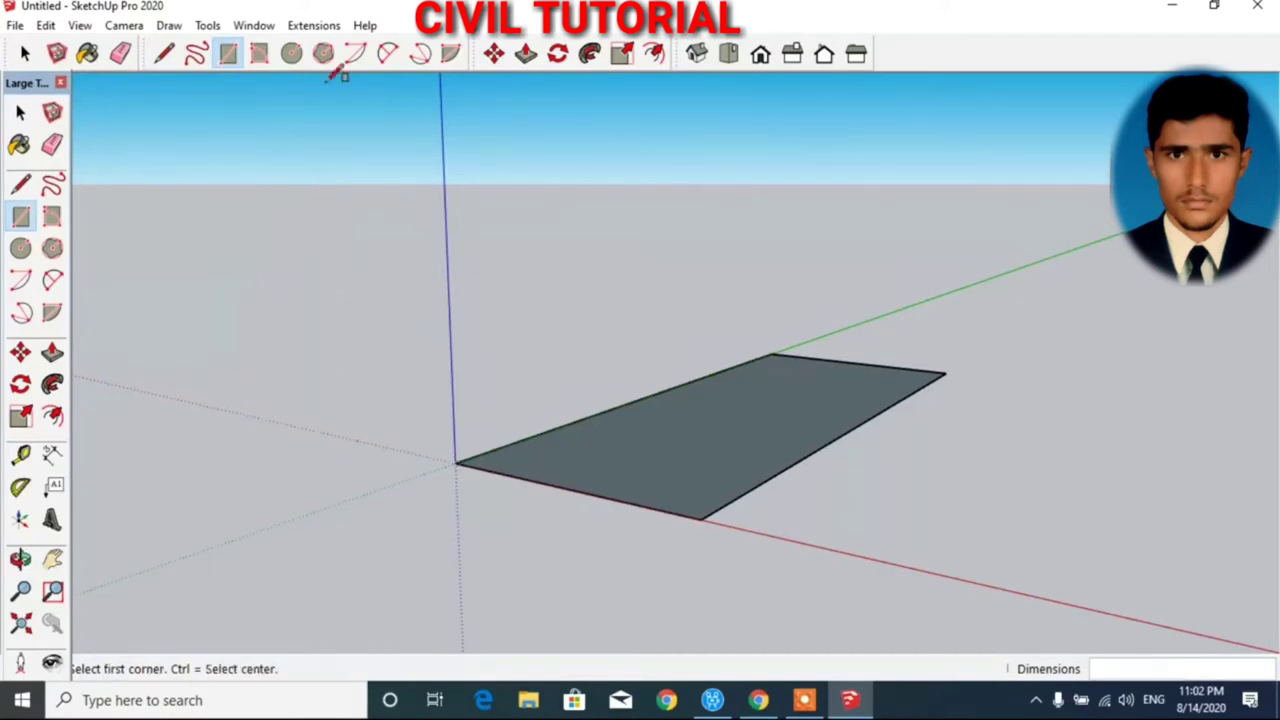
- Draw two rotated rectangles: one left of the origin, one 29' 15/16" by 8' 8 1/2"
left_click(259, 55)
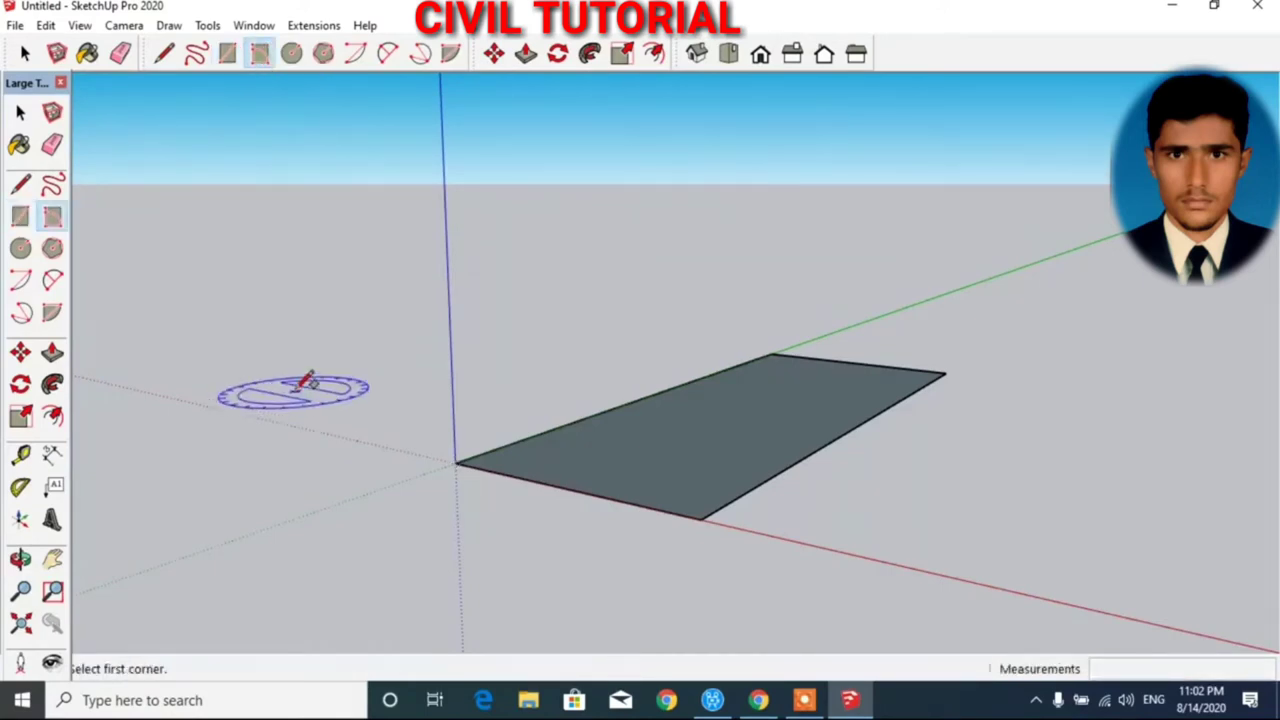
left_click(265, 419)
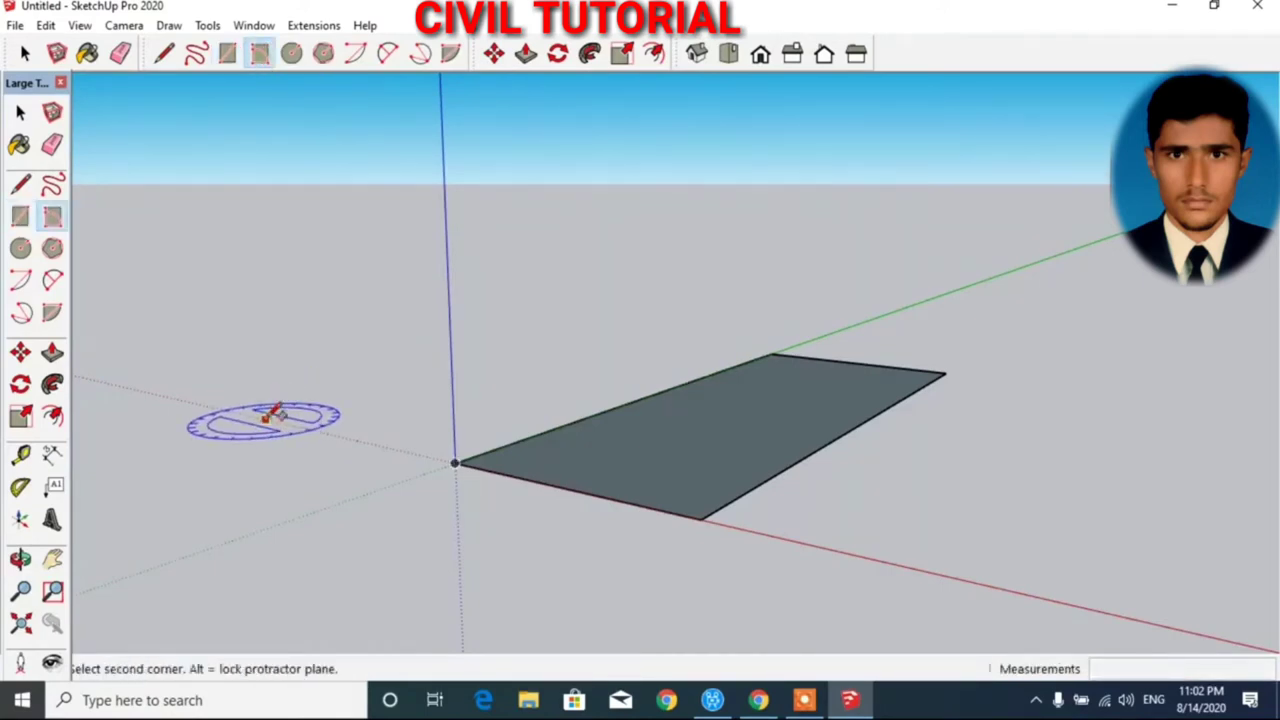
left_click(238, 512)
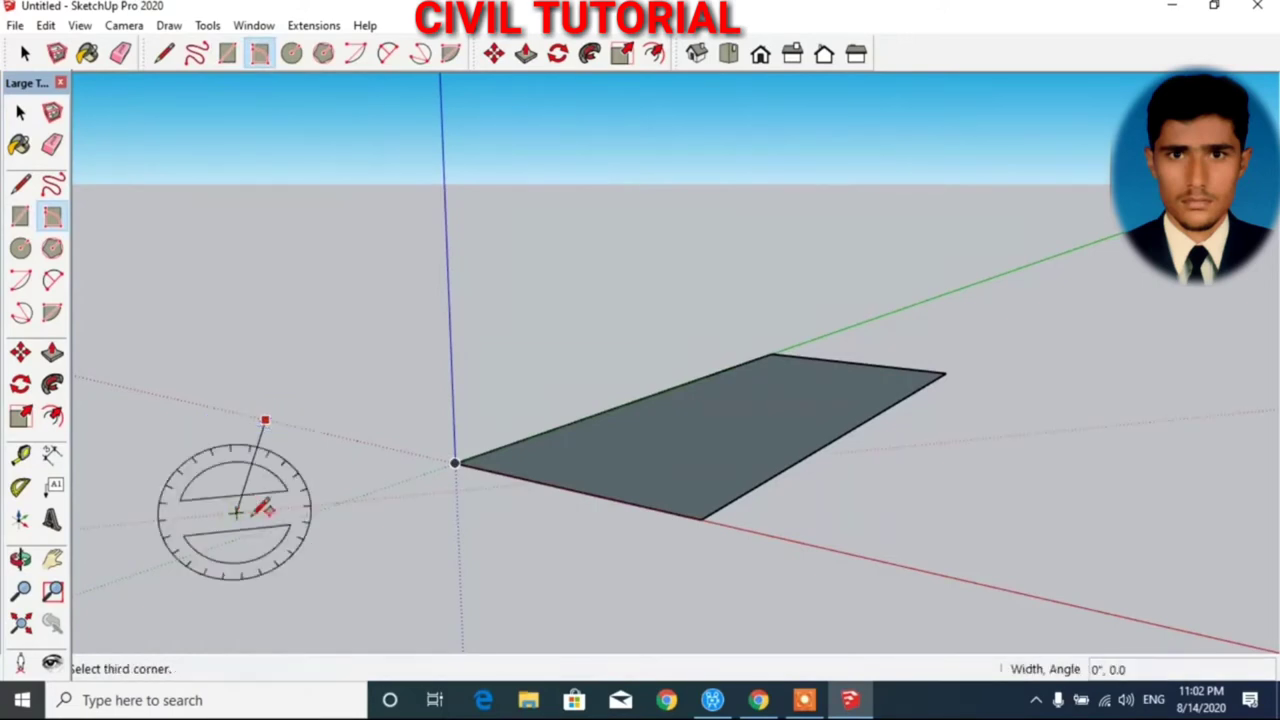
left_click(410, 514)
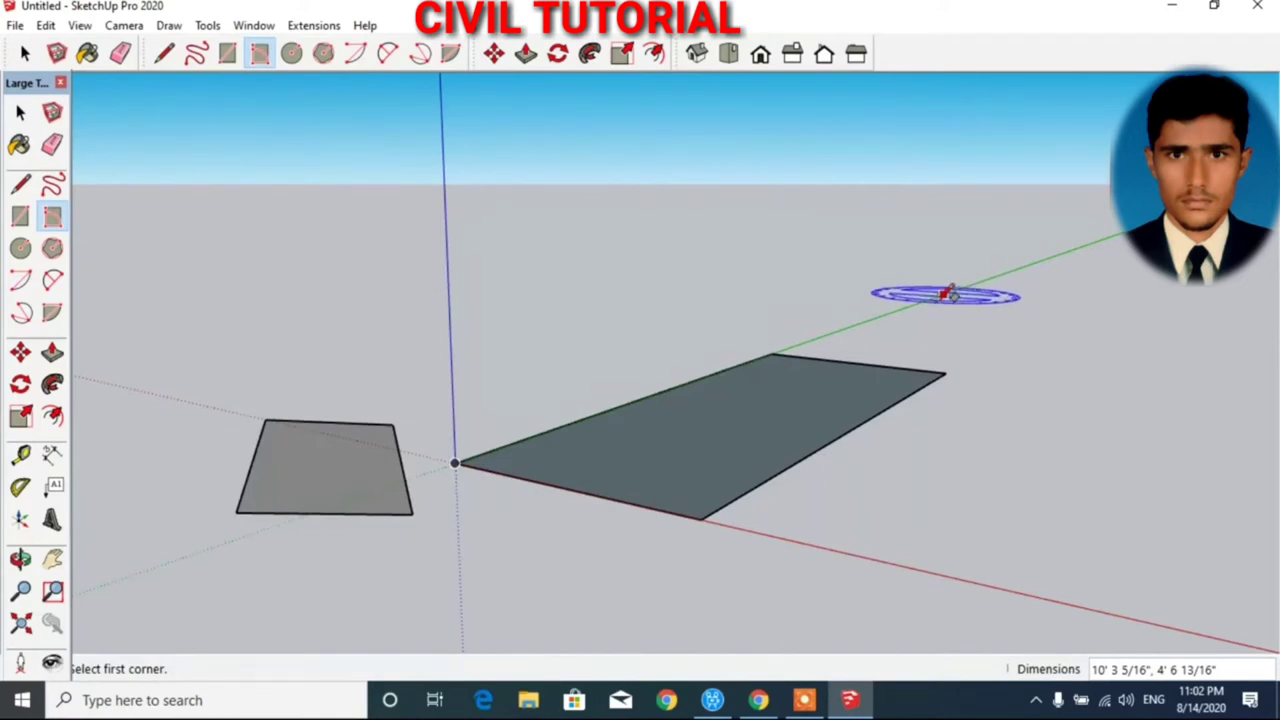
left_click(924, 301)
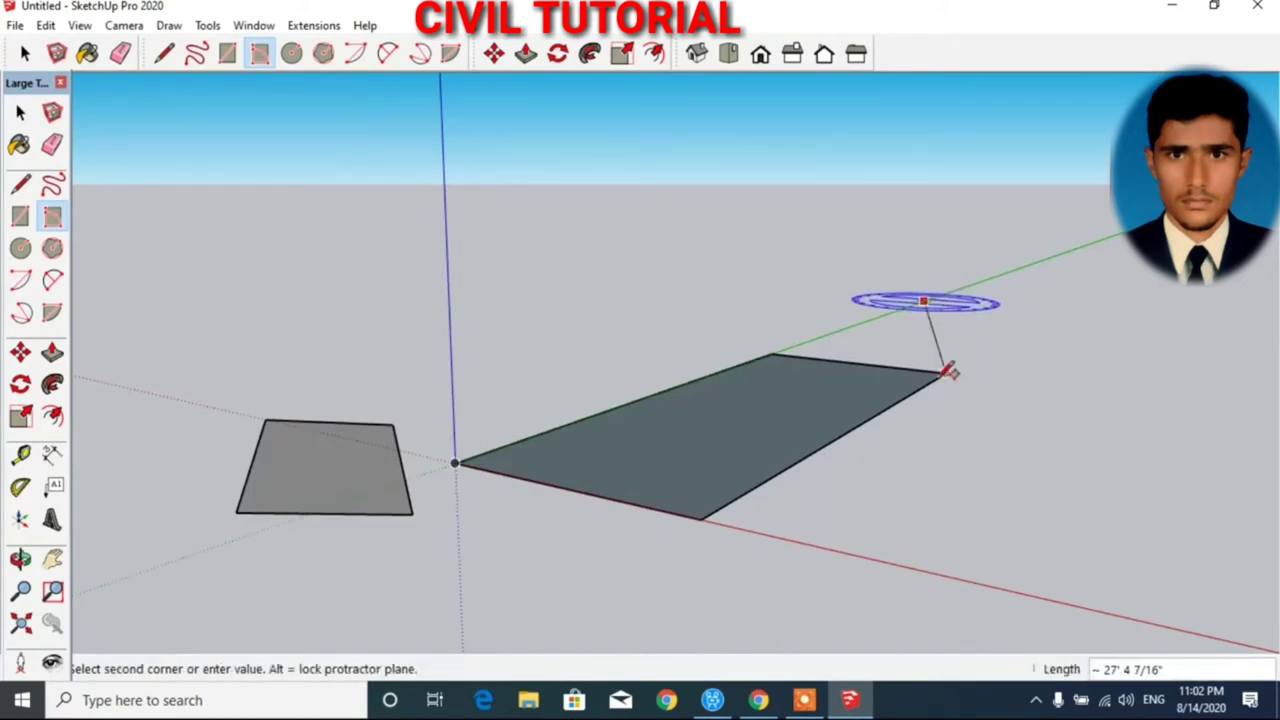
left_click(934, 376)
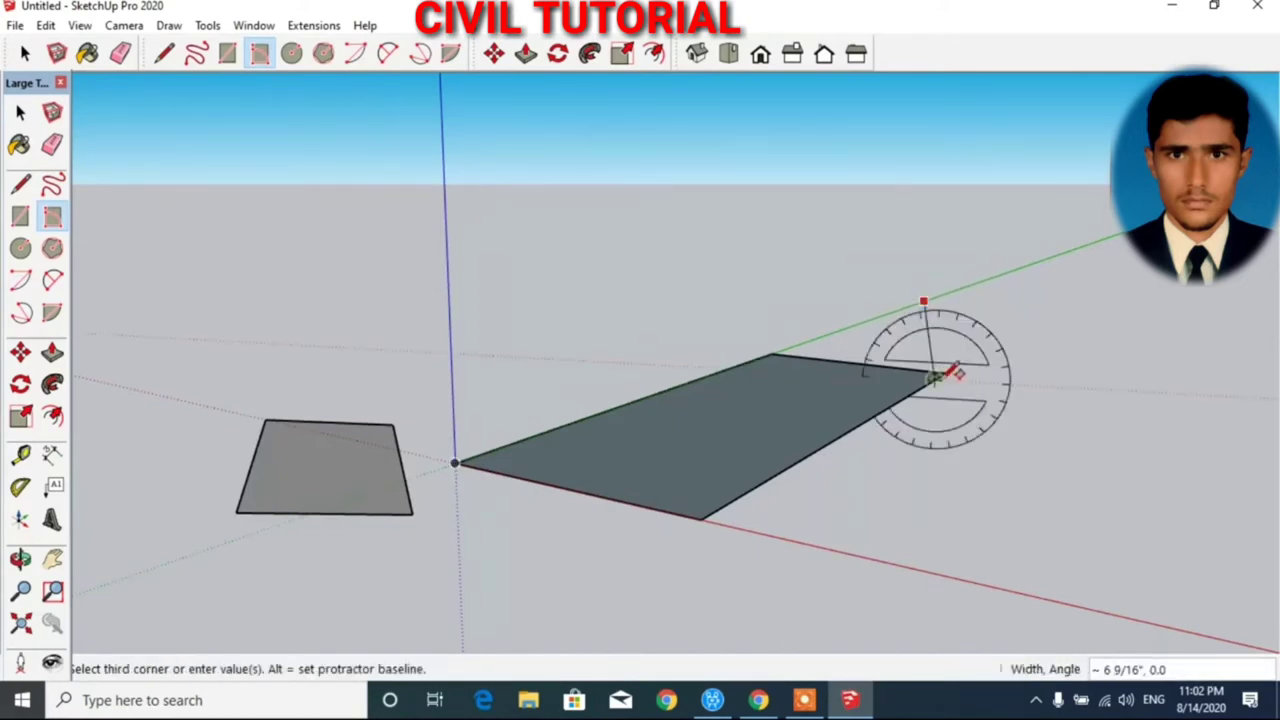
left_click(1152, 368)
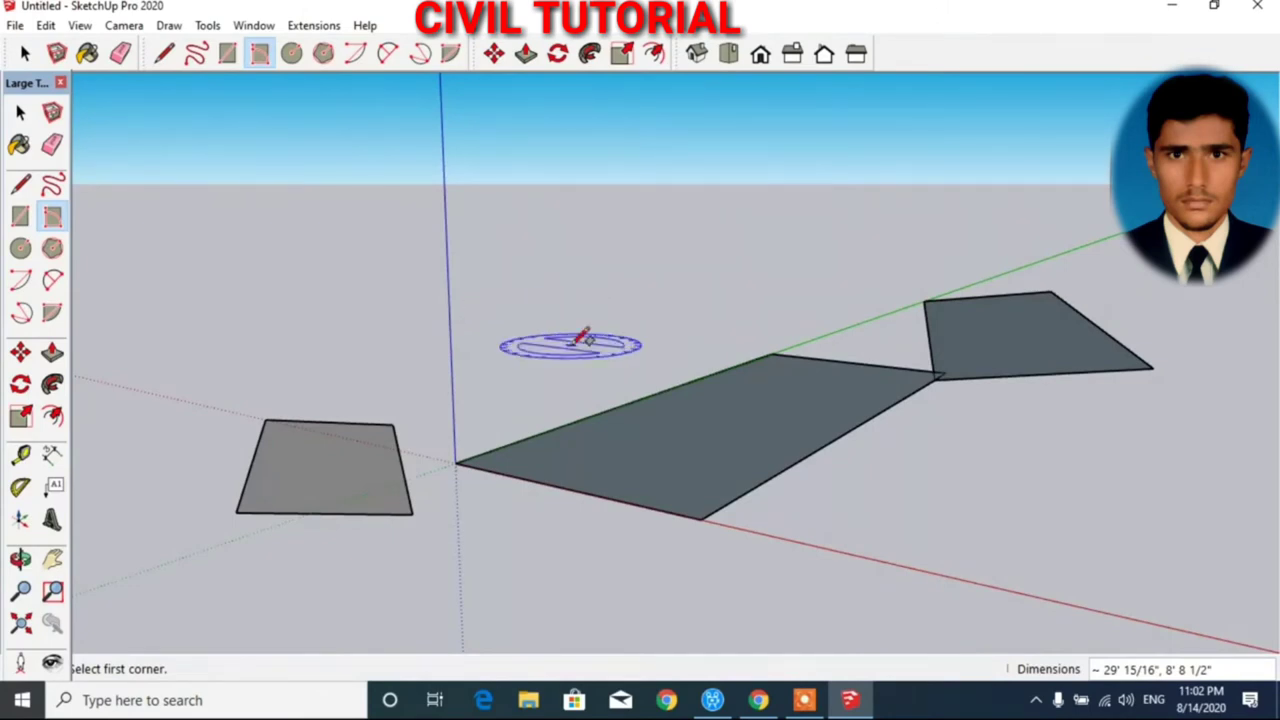
- Draw a circle behind the origin and a 5' 10 13/16" radius circle over the long rectangle
left_click(293, 56)
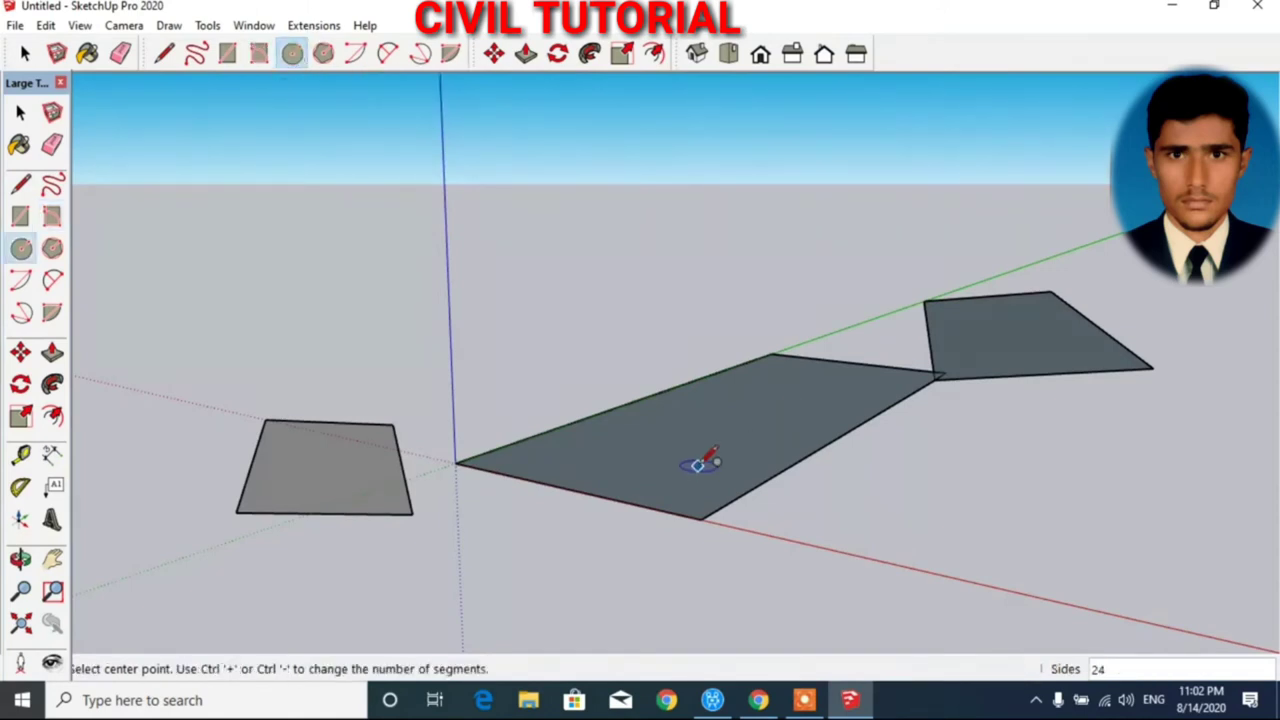
left_click(532, 320)
left_click(579, 350)
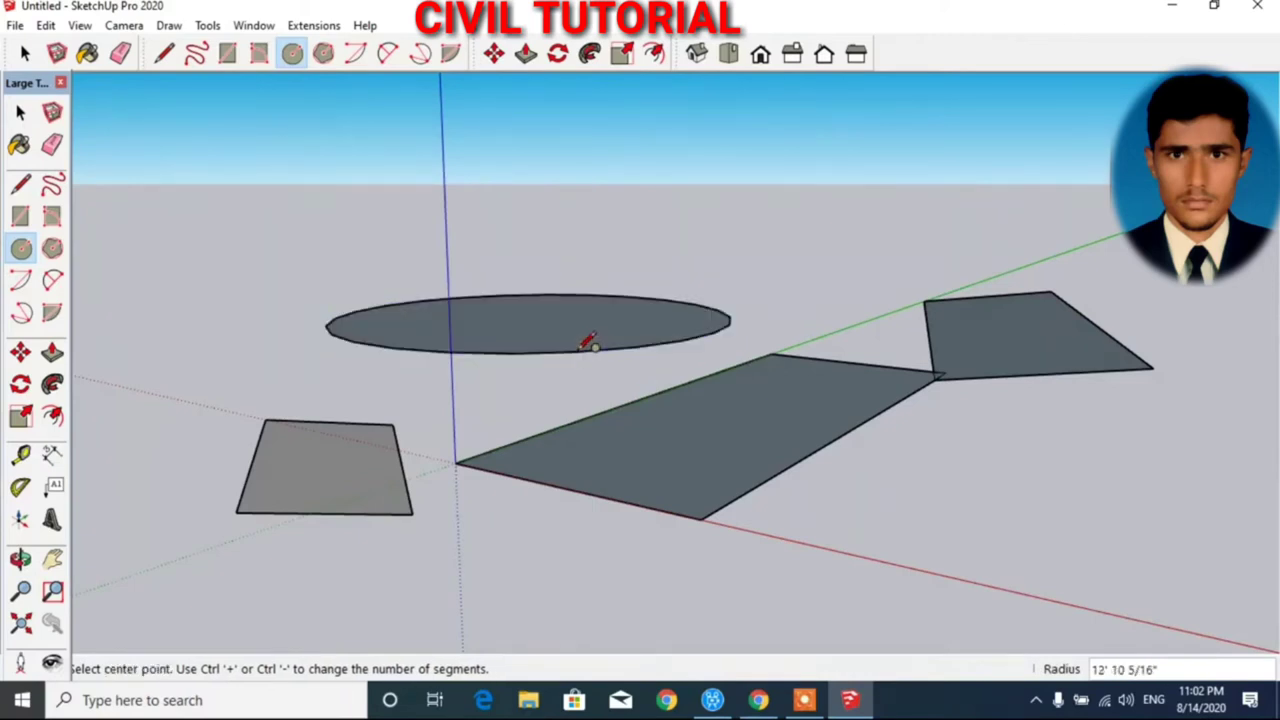
left_click(931, 458)
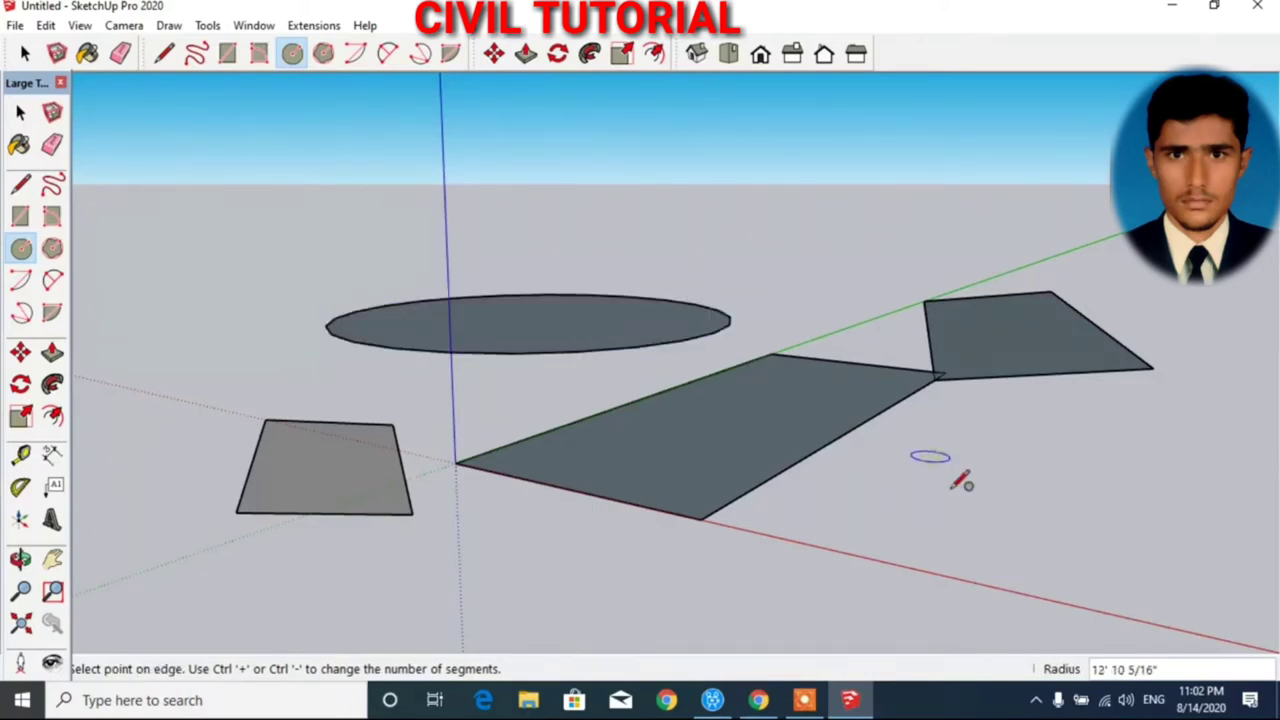
left_click(977, 518)
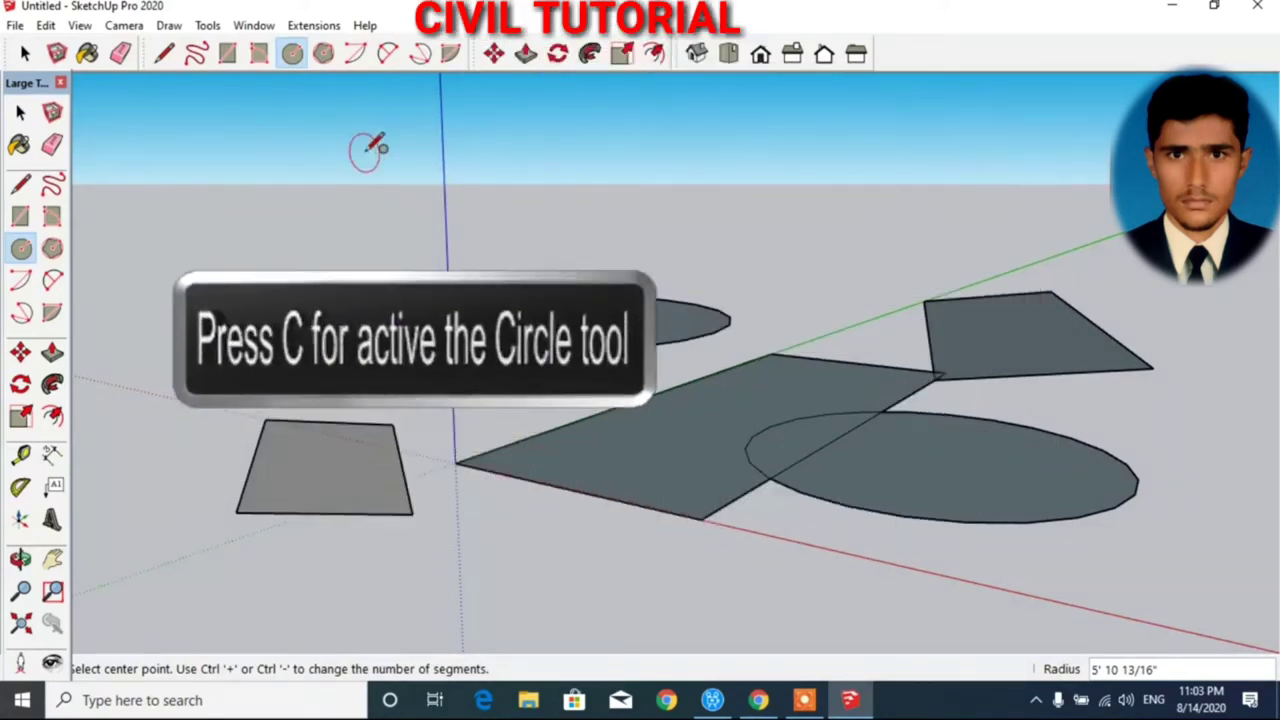
- Draw a hexagon in front of the origin and a smaller 1' 6 5/8" hexagon overlapping it
left_click(321, 55)
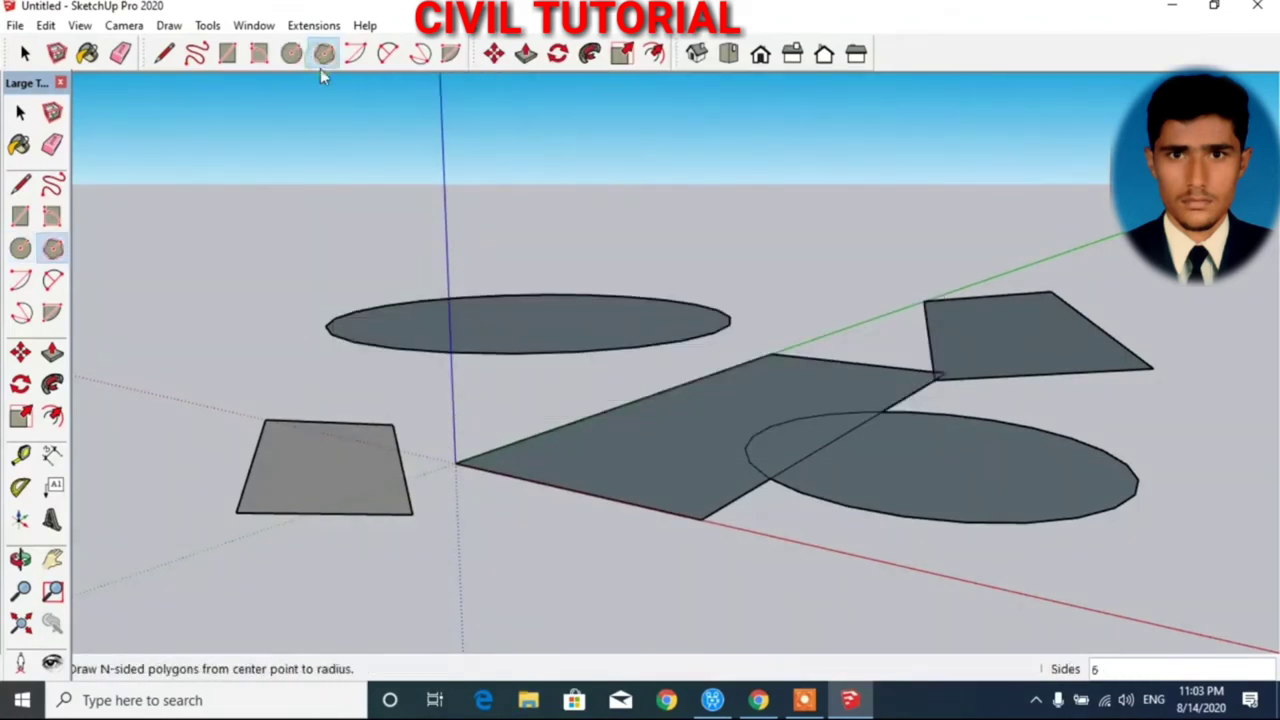
left_click(511, 531)
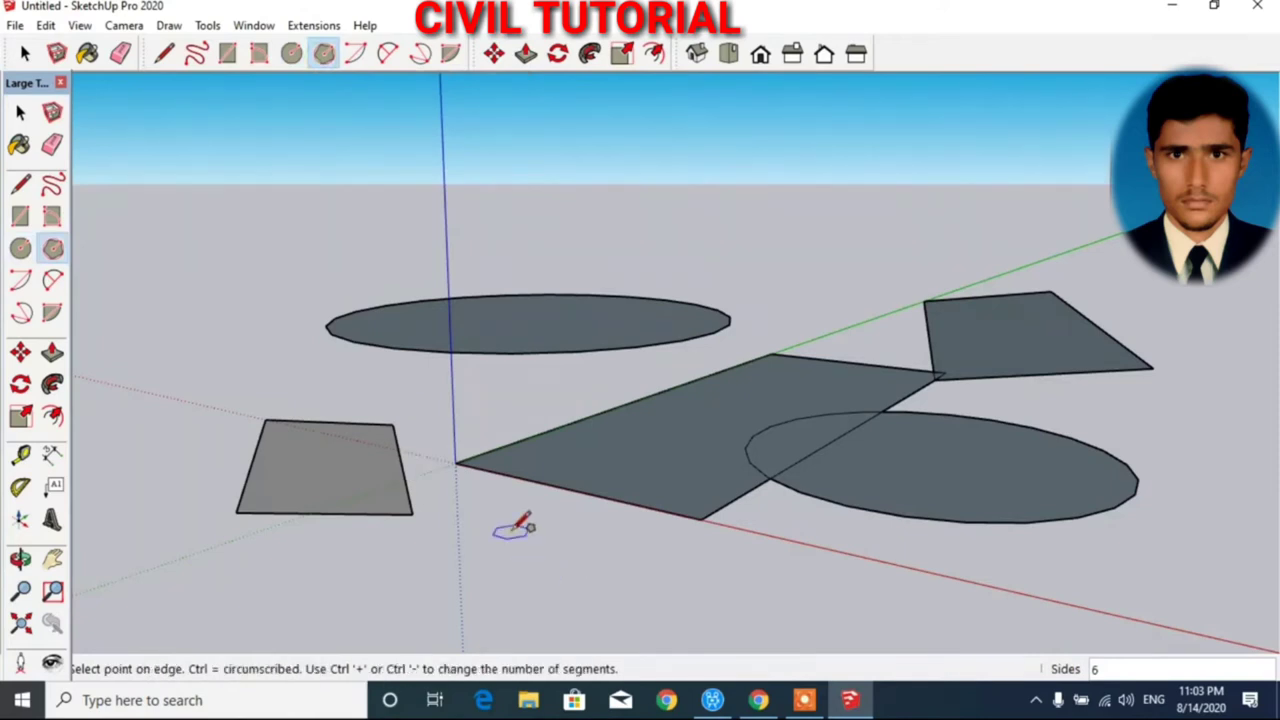
left_click(567, 573)
left_click(567, 575)
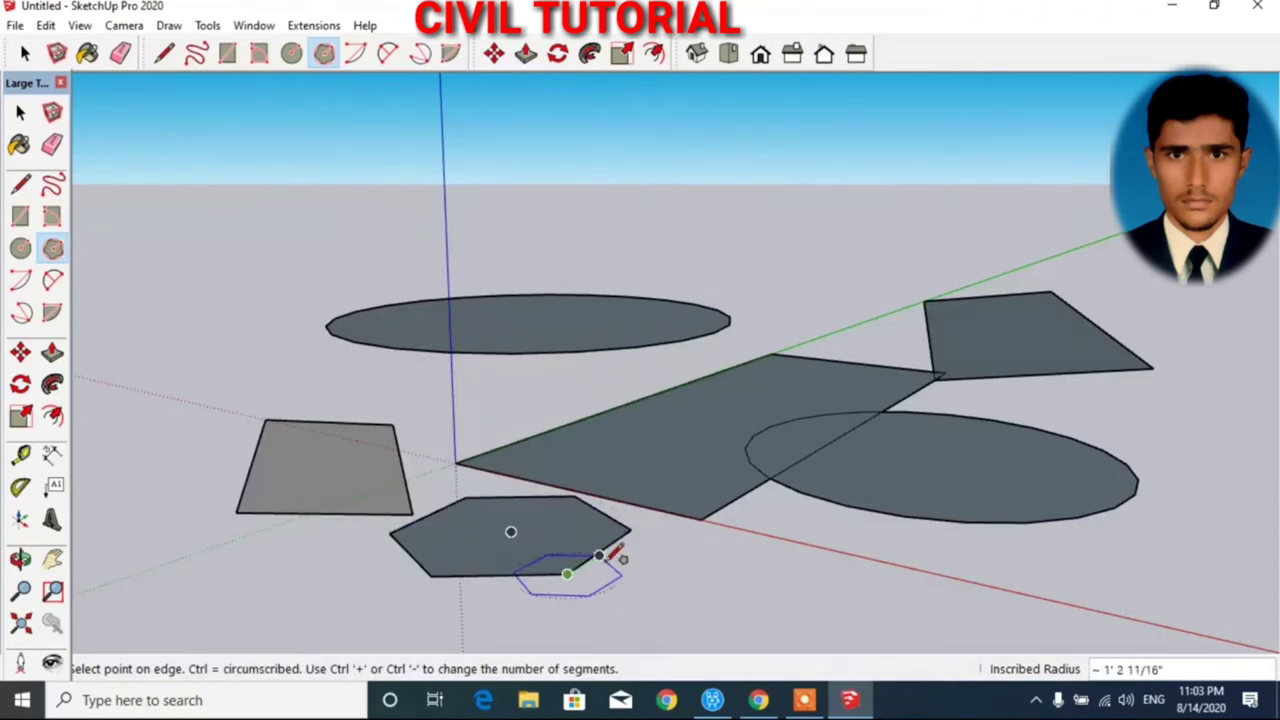
left_click(641, 576)
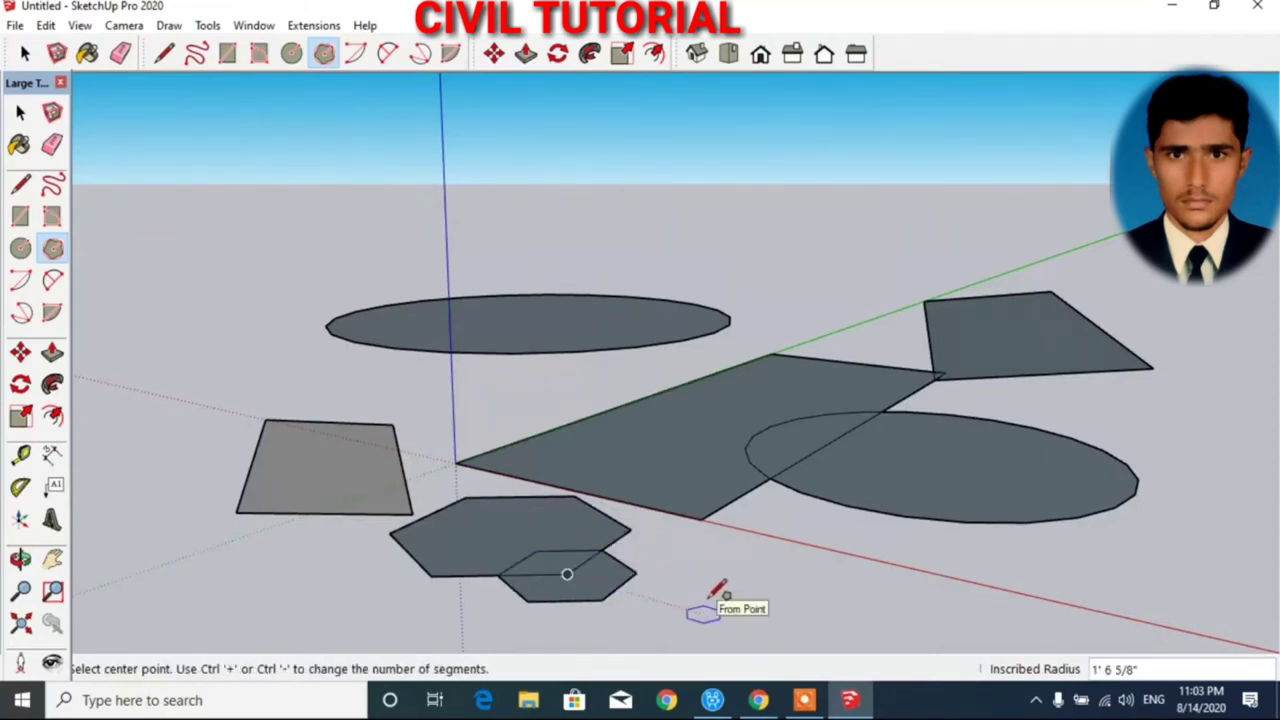
- Draw two upright centre-point arcs in the air behind the shapes
left_click(357, 57)
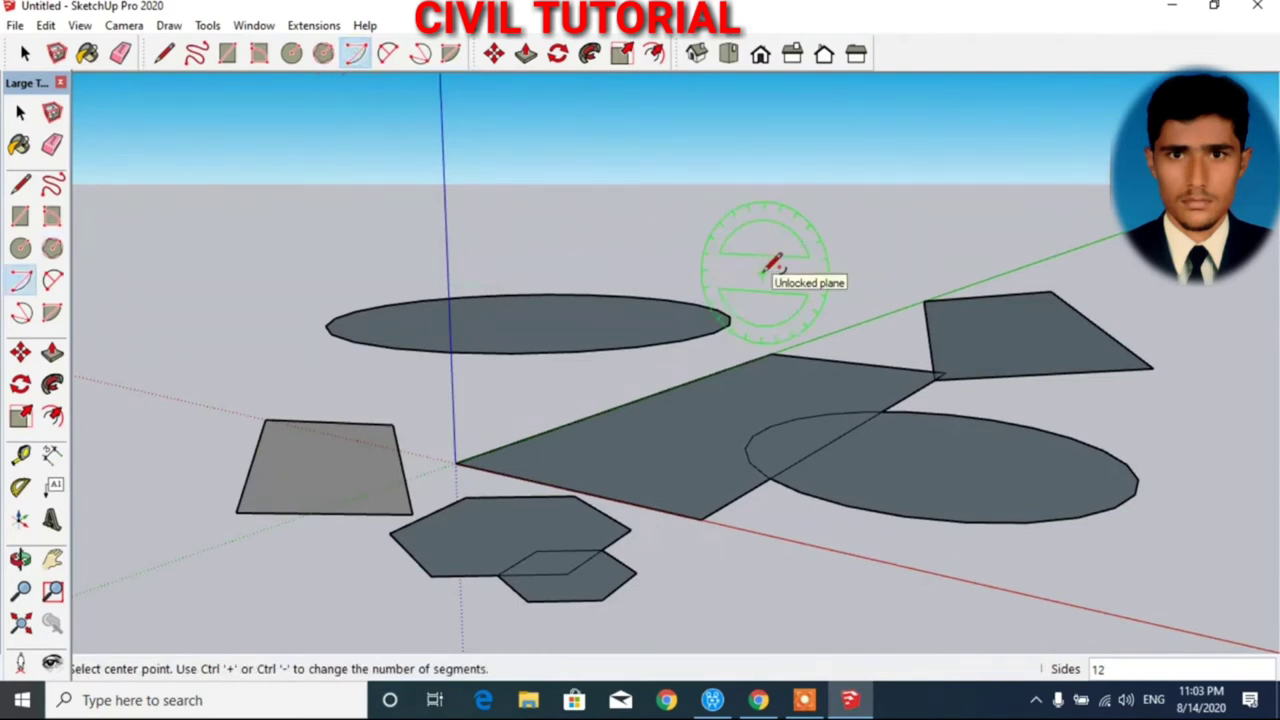
left_click(762, 273)
left_click(803, 275)
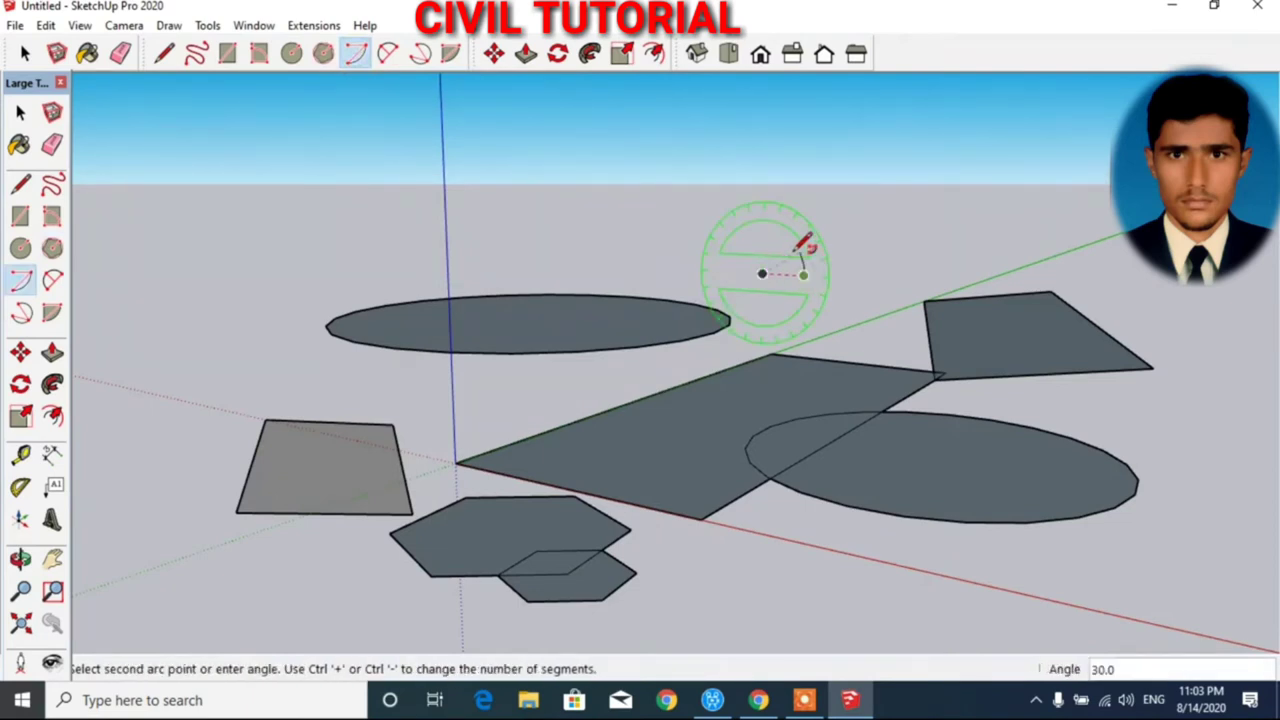
left_click(750, 230)
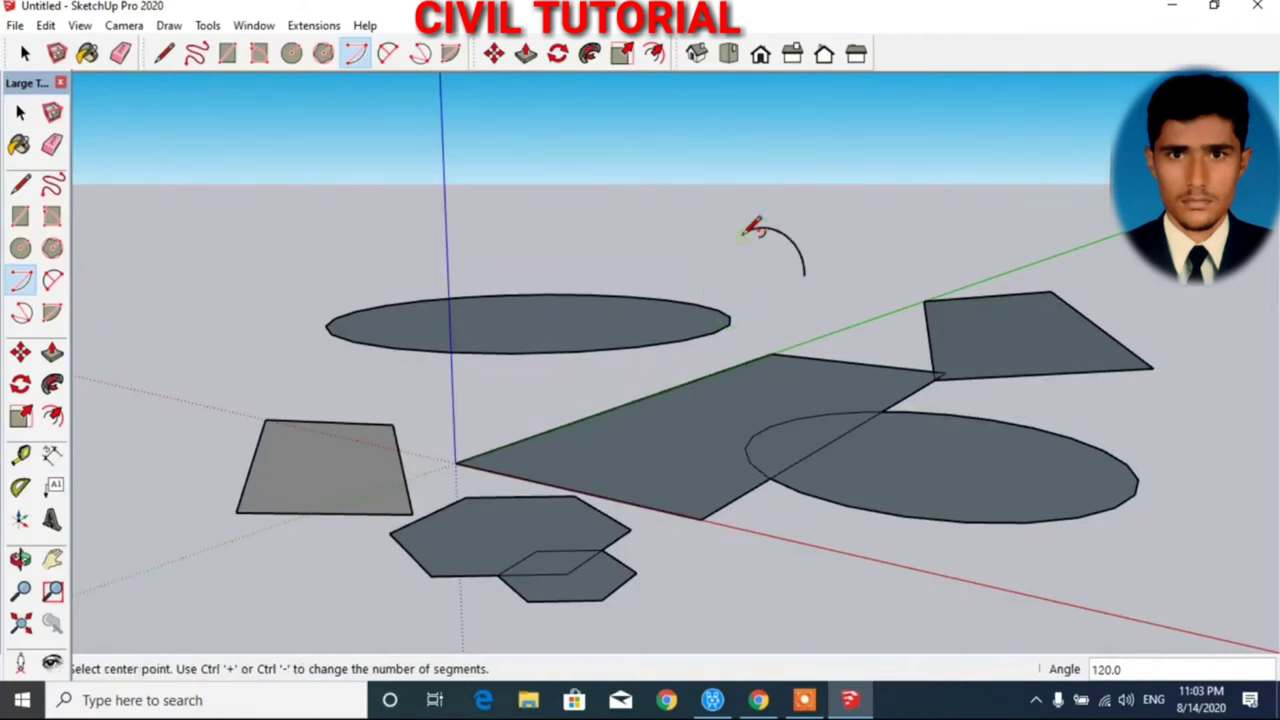
left_click(860, 229)
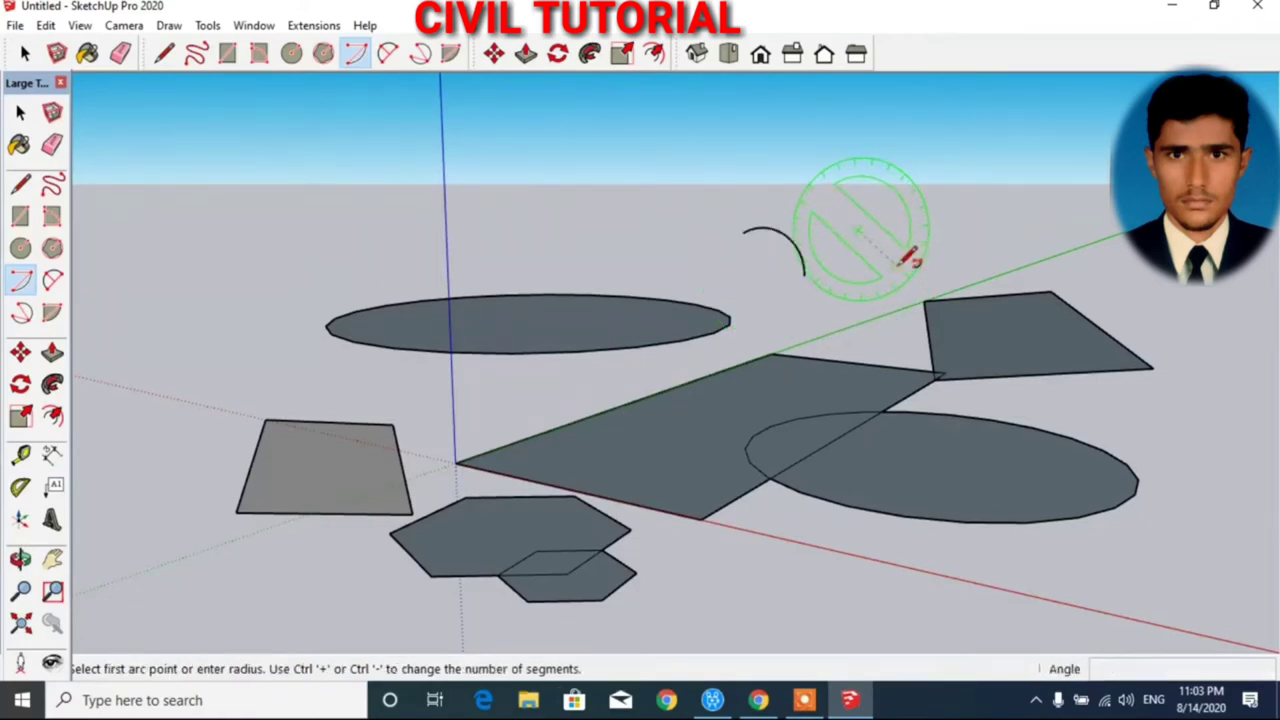
left_click(897, 265)
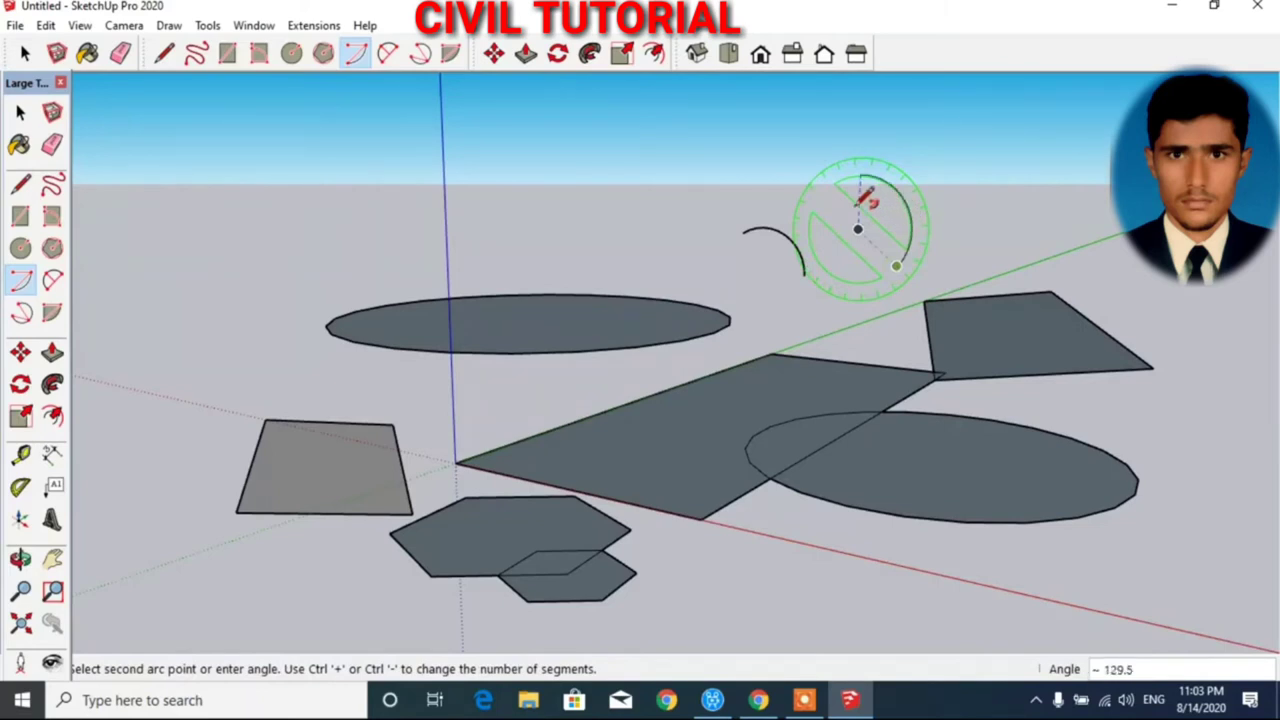
left_click(866, 198)
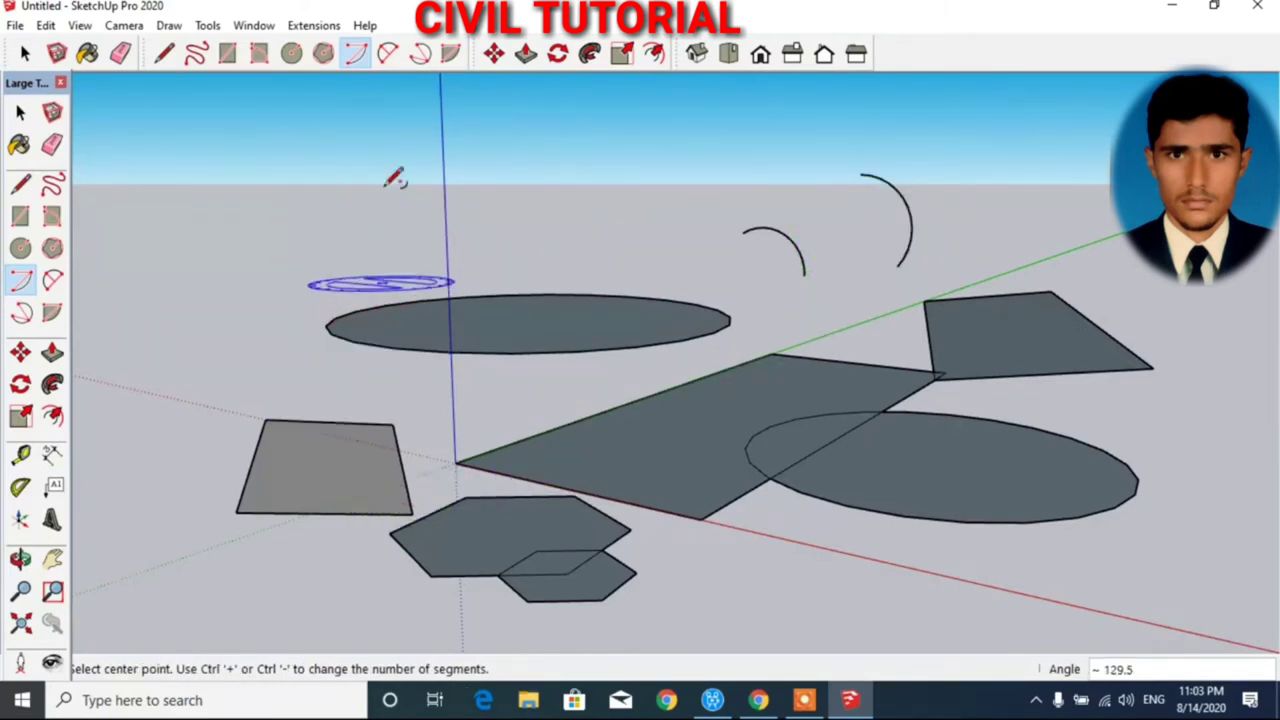
- Draw two 2 Point arcs above the shapes, with bulges of 3' 3/16" and 1' 4 3/8"
left_click(388, 60)
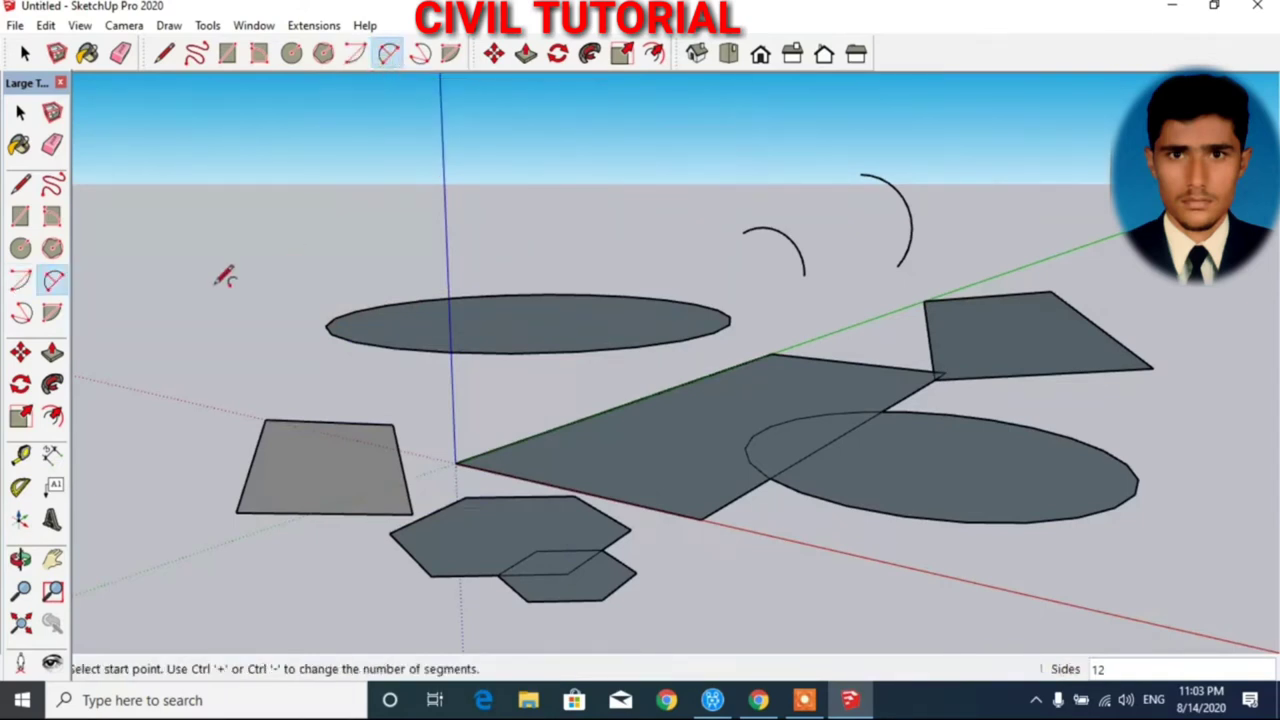
left_click(172, 304)
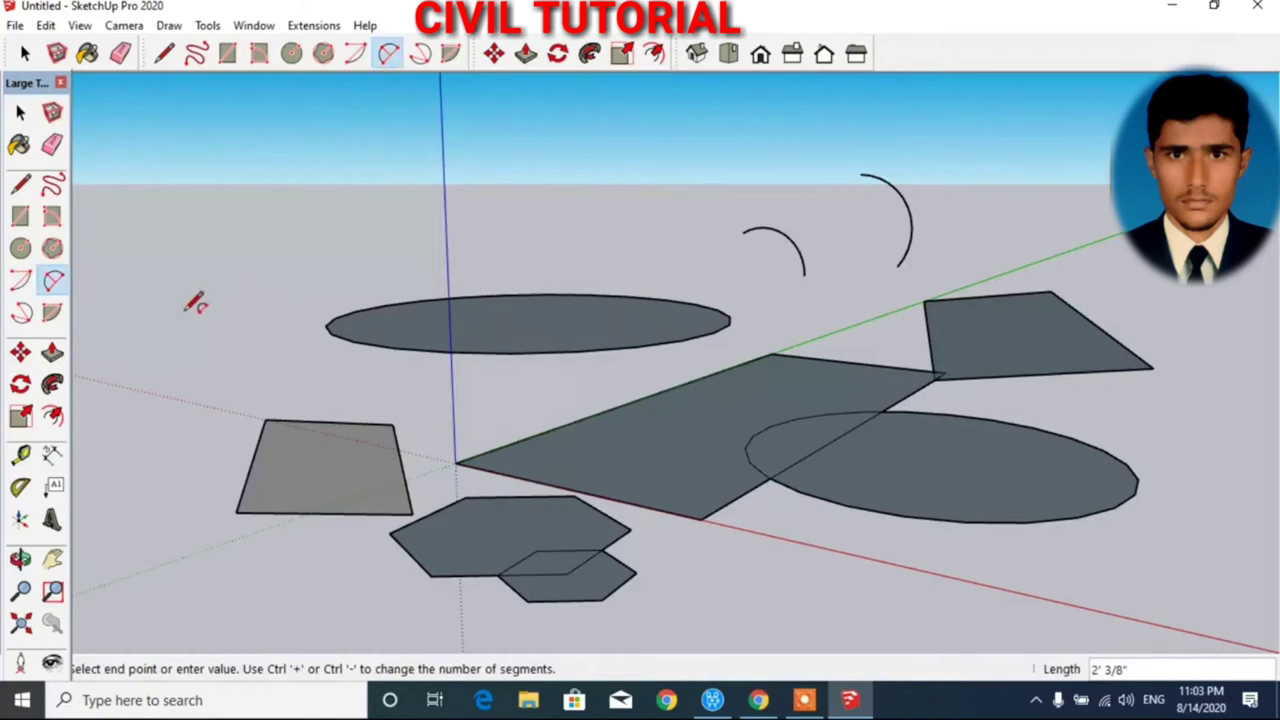
left_click(272, 299)
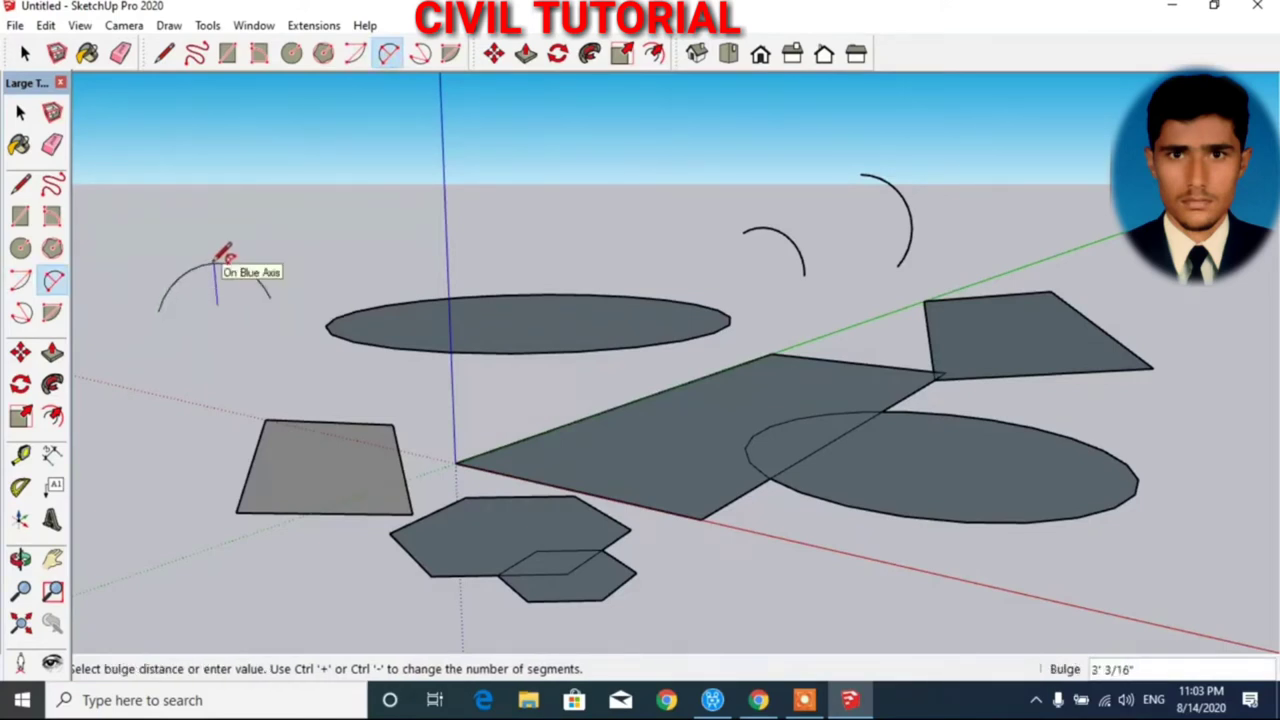
left_click(216, 262)
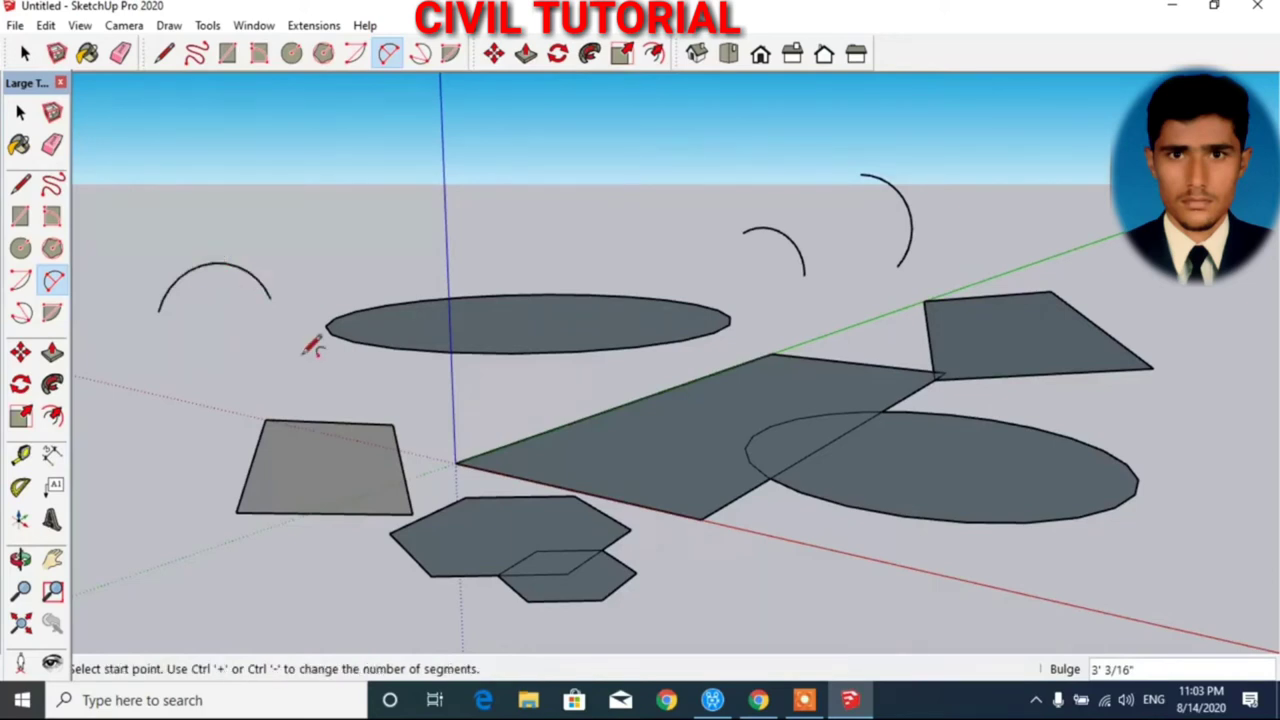
left_click(292, 261)
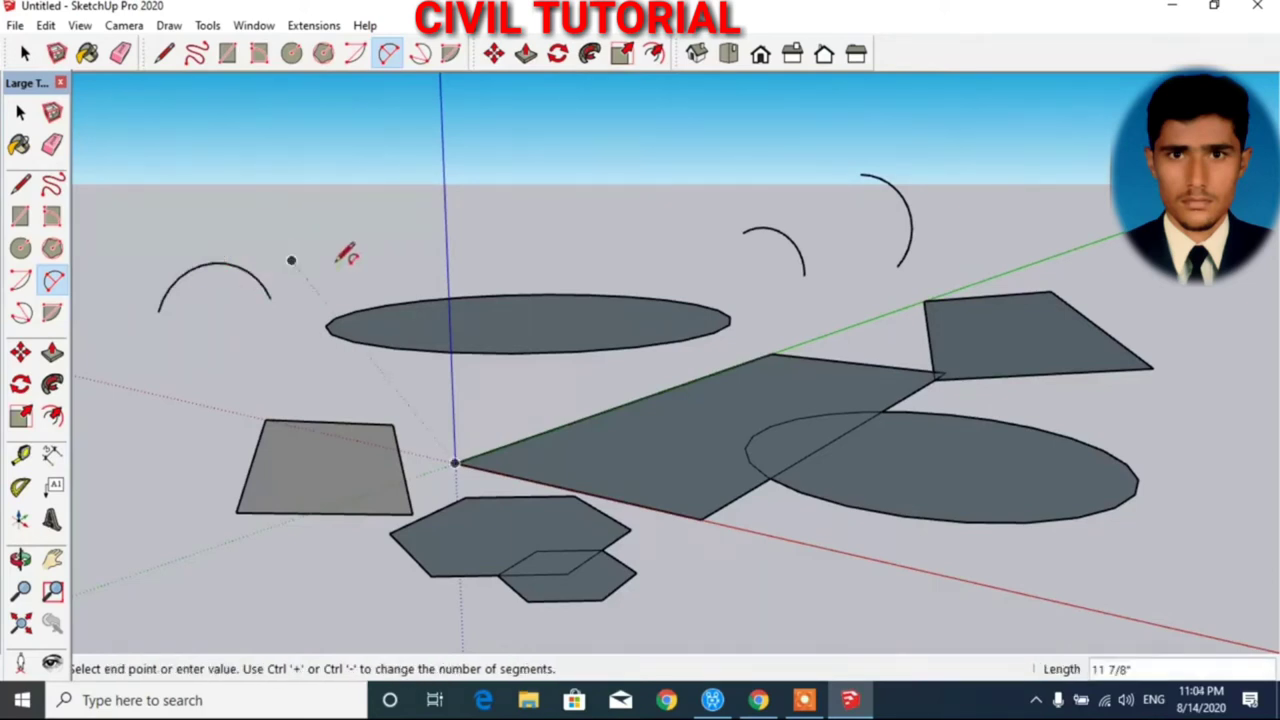
left_click(409, 265)
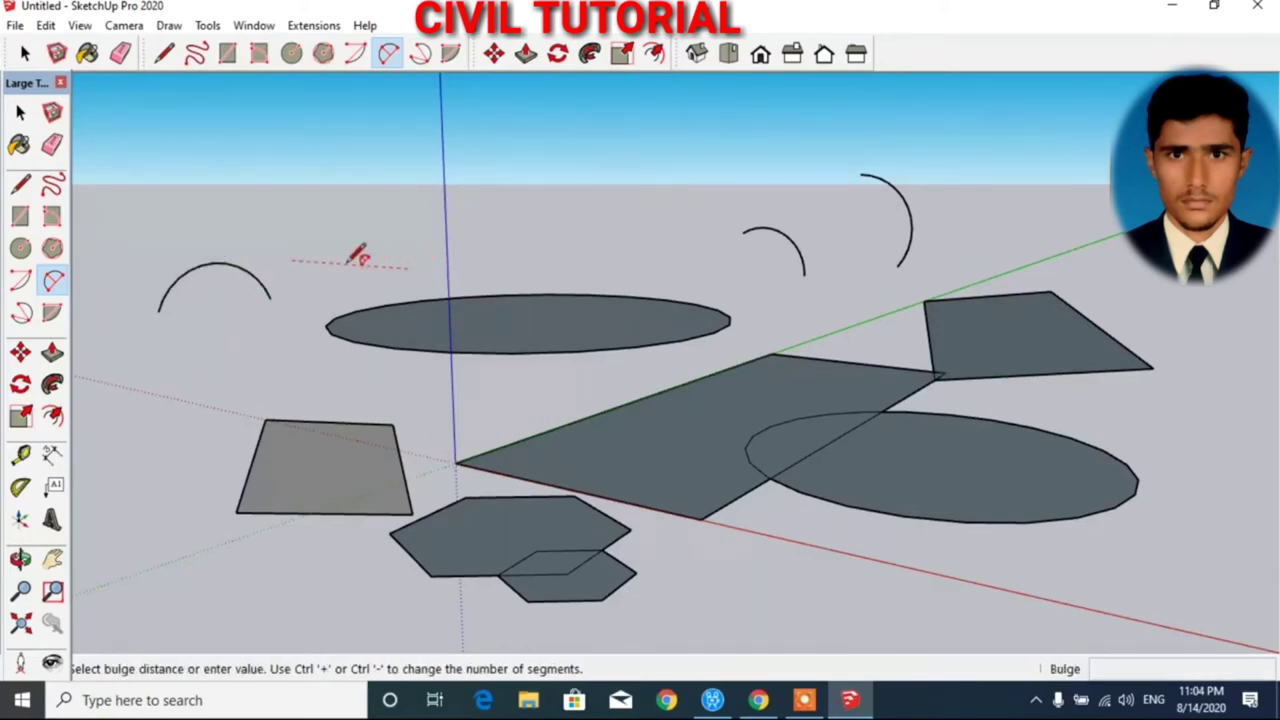
left_click(372, 198)
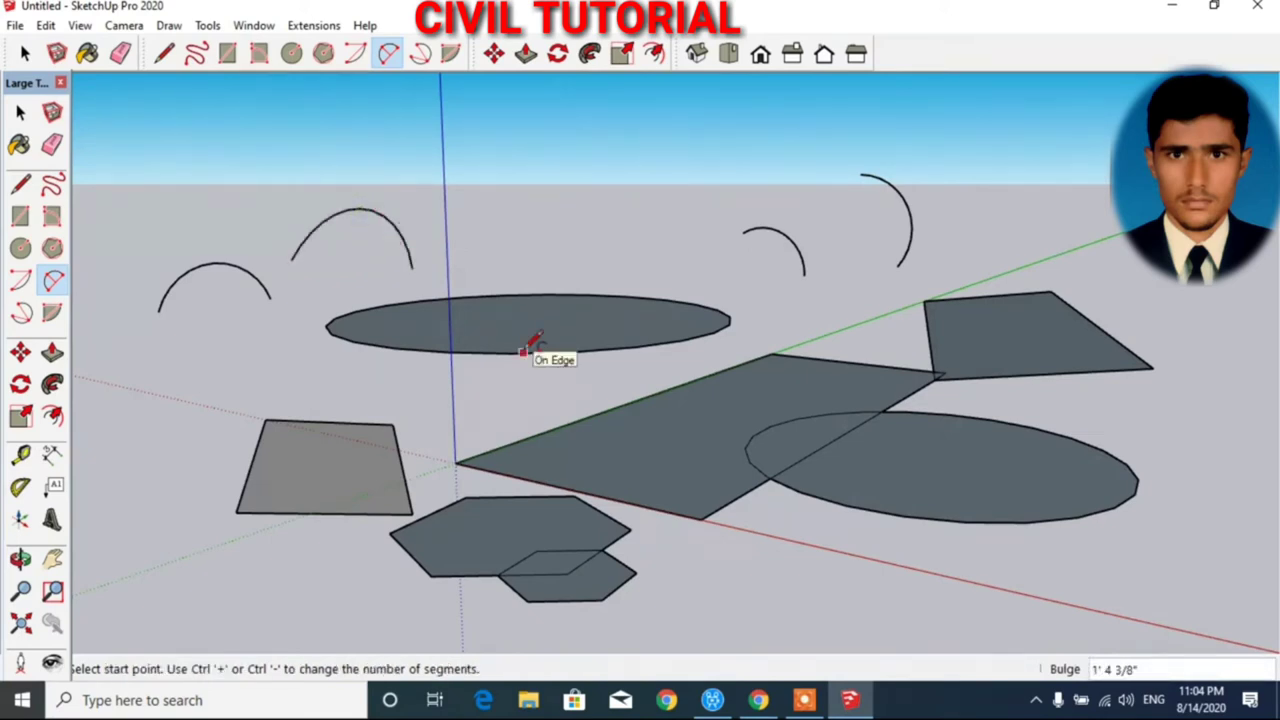
- Draw three 3 Point arcs: two above the ellipse and one beside the red axis
left_click(420, 56)
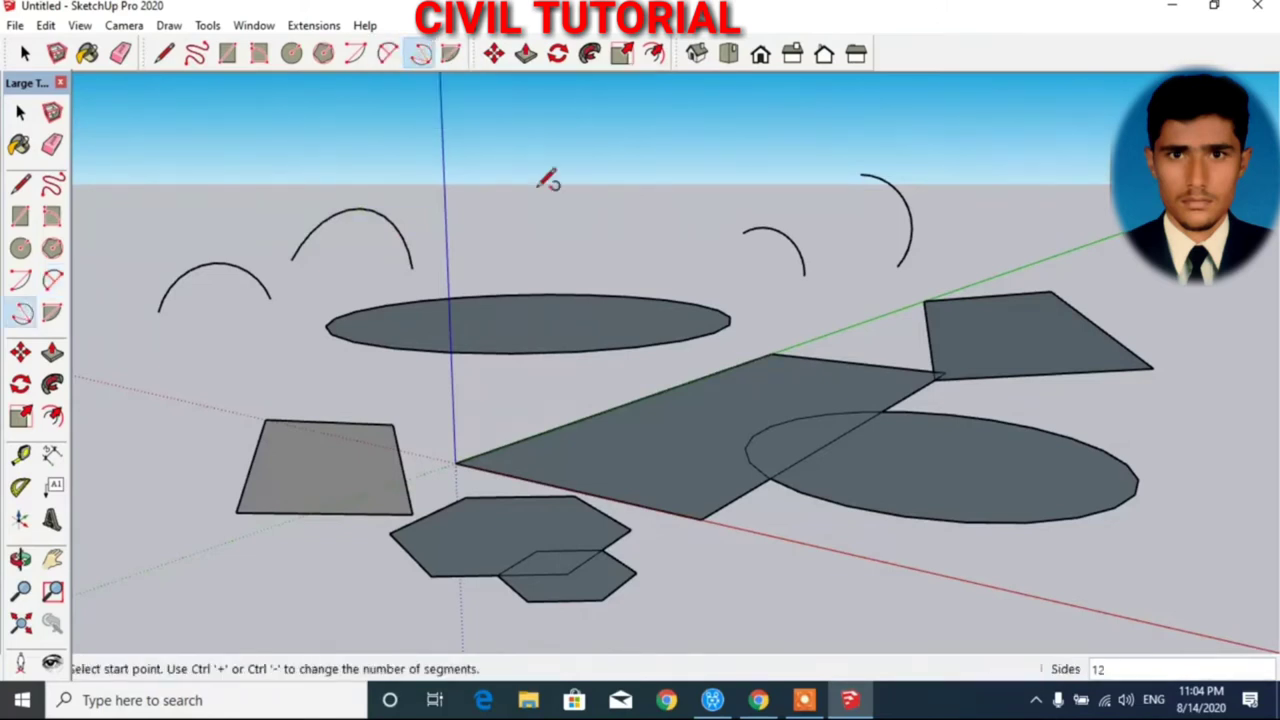
left_click(483, 247)
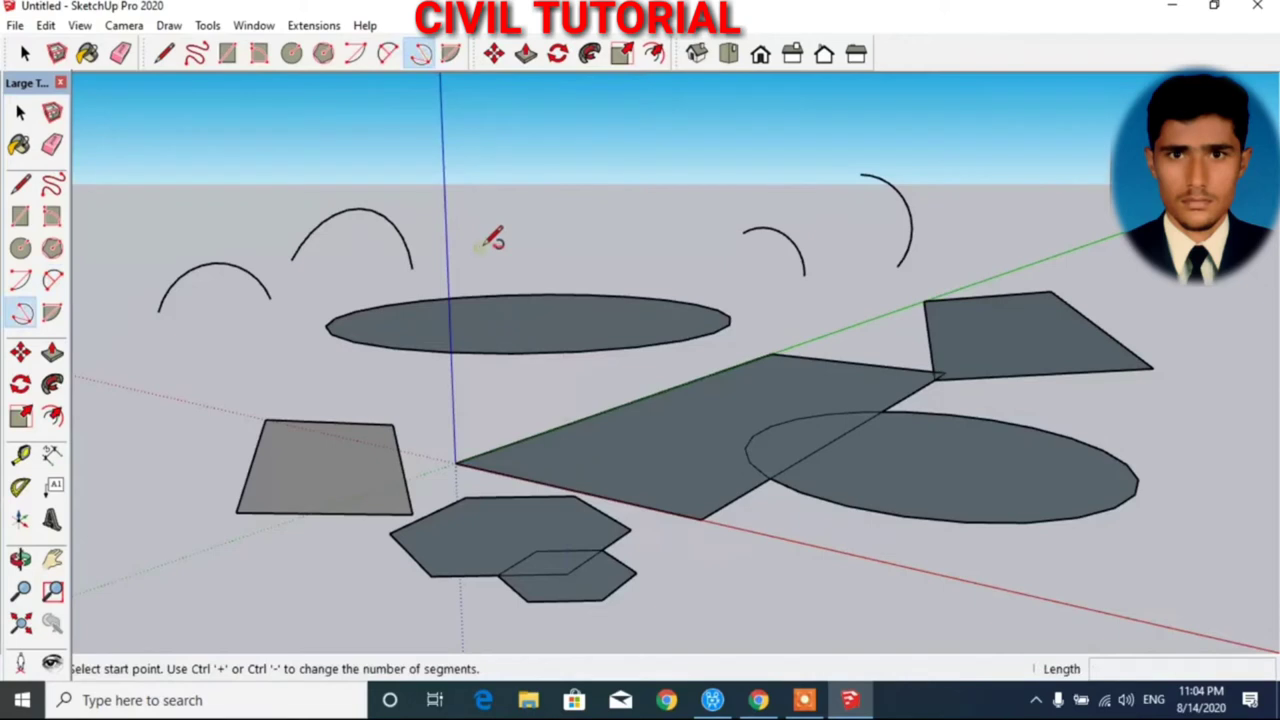
left_click(588, 251)
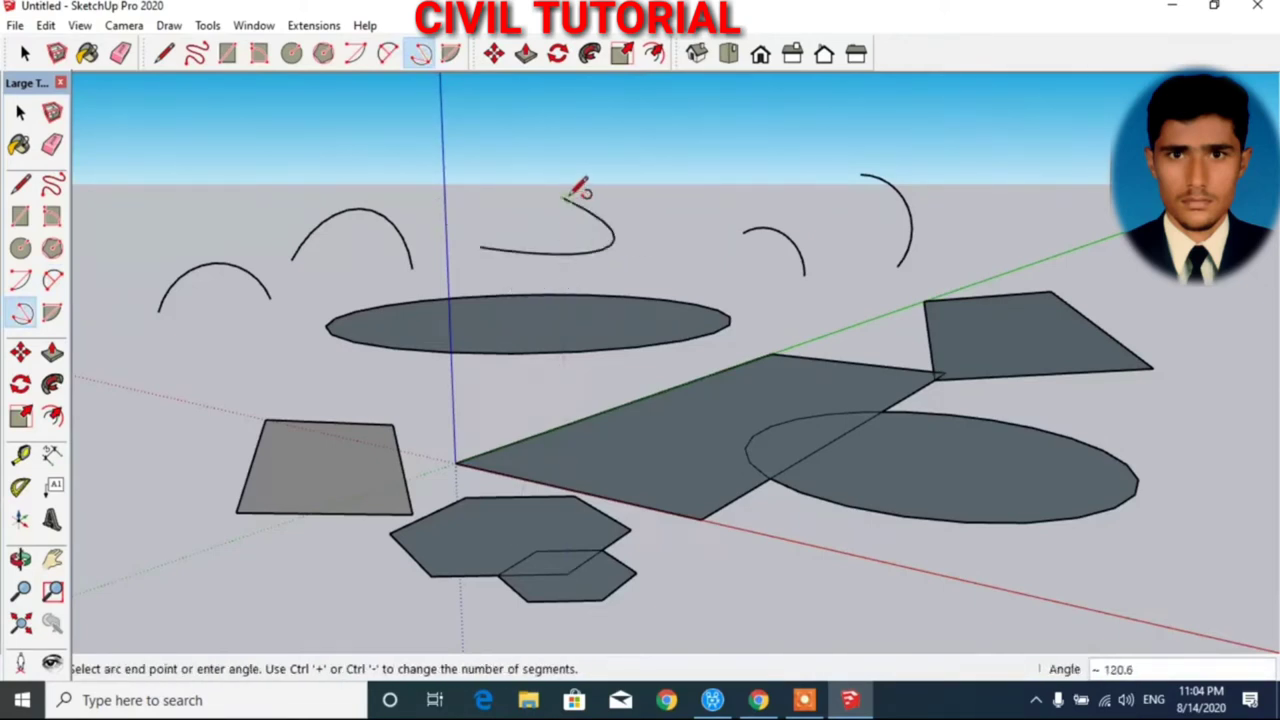
left_click(561, 197)
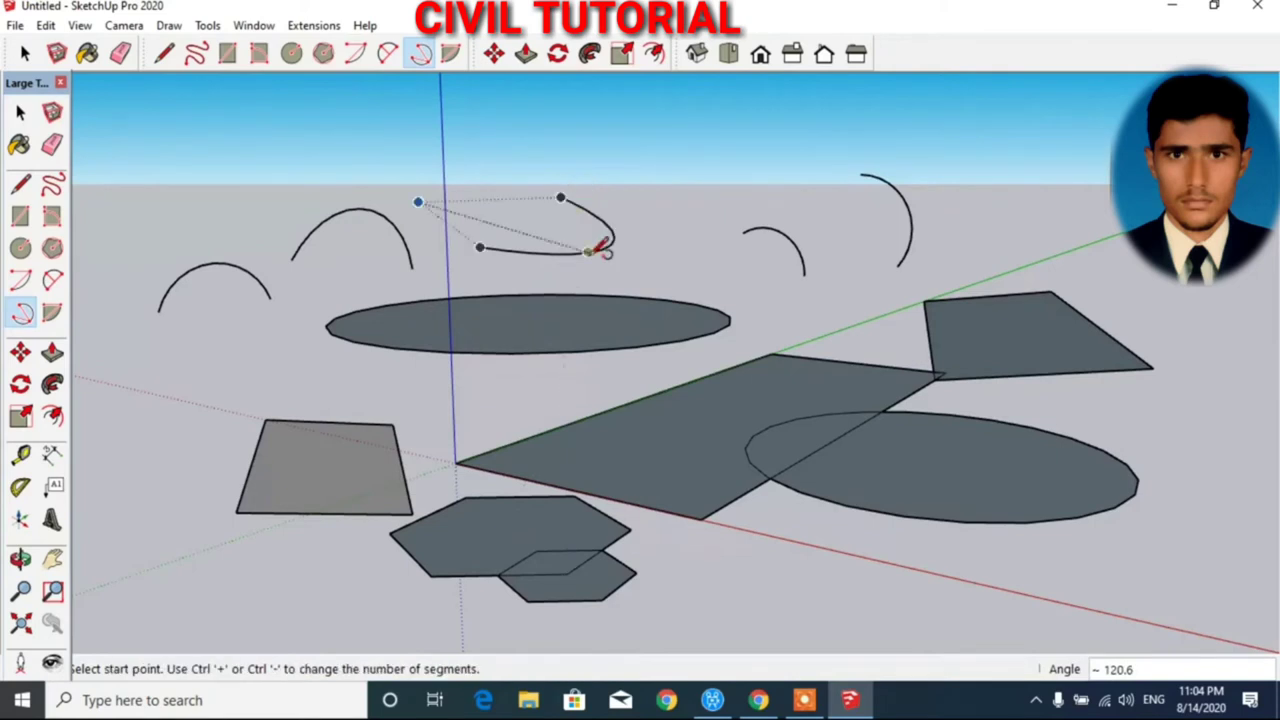
left_click(674, 235)
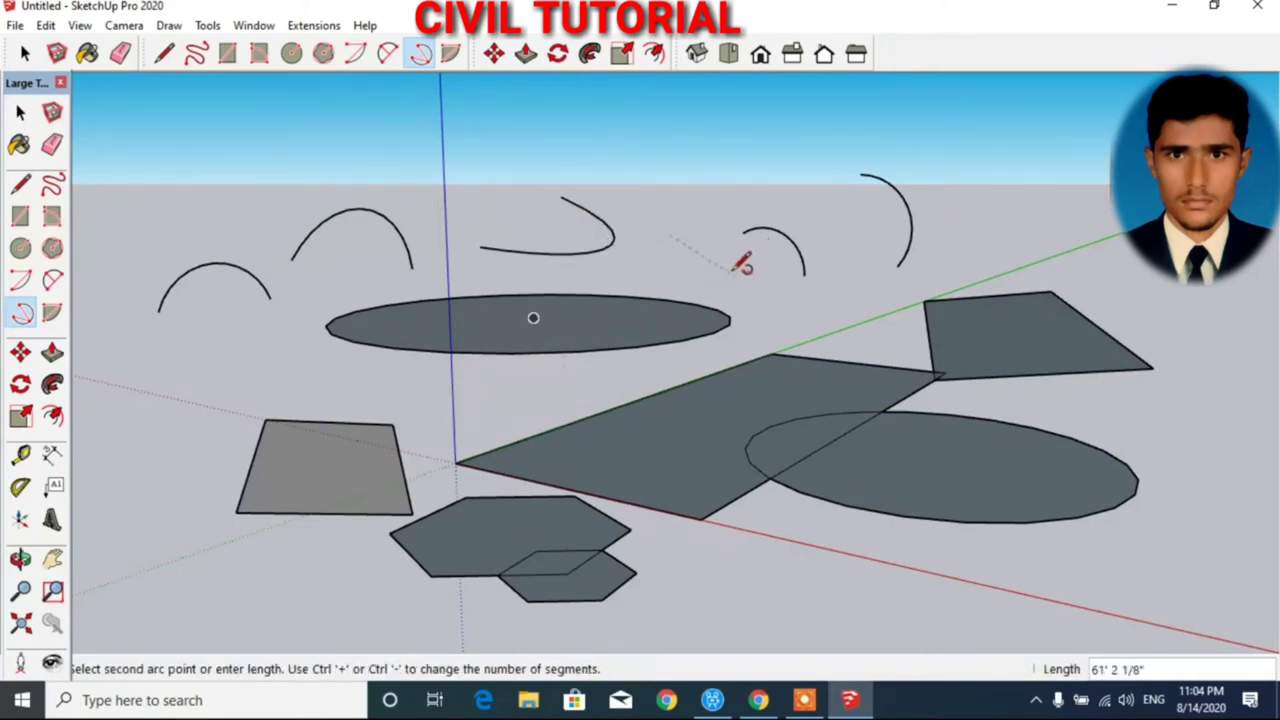
left_click(739, 273)
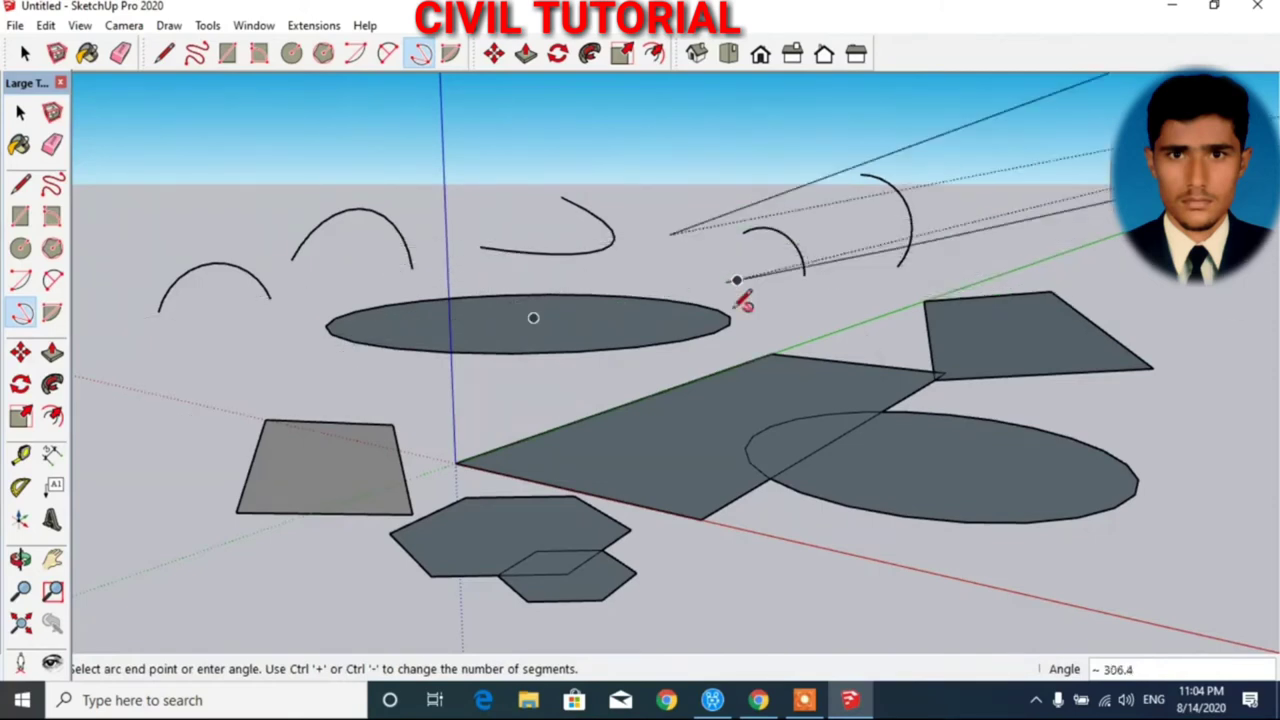
left_click(527, 249)
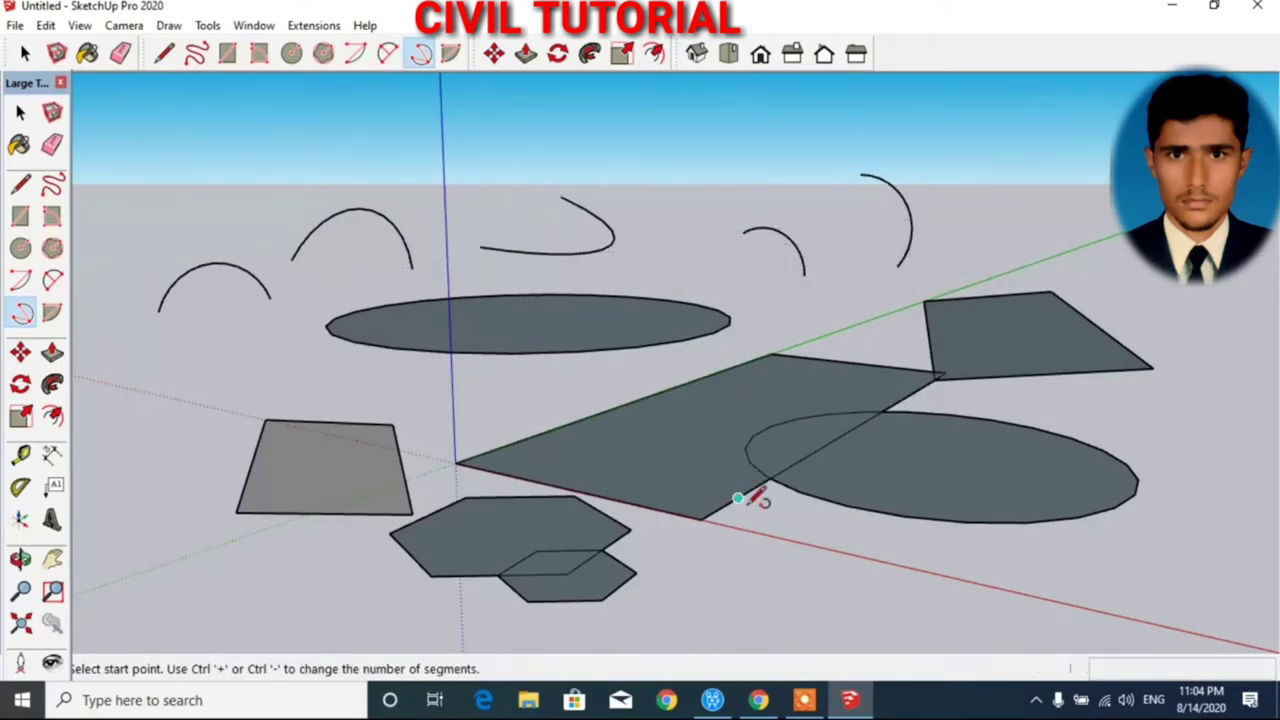
left_click(709, 592)
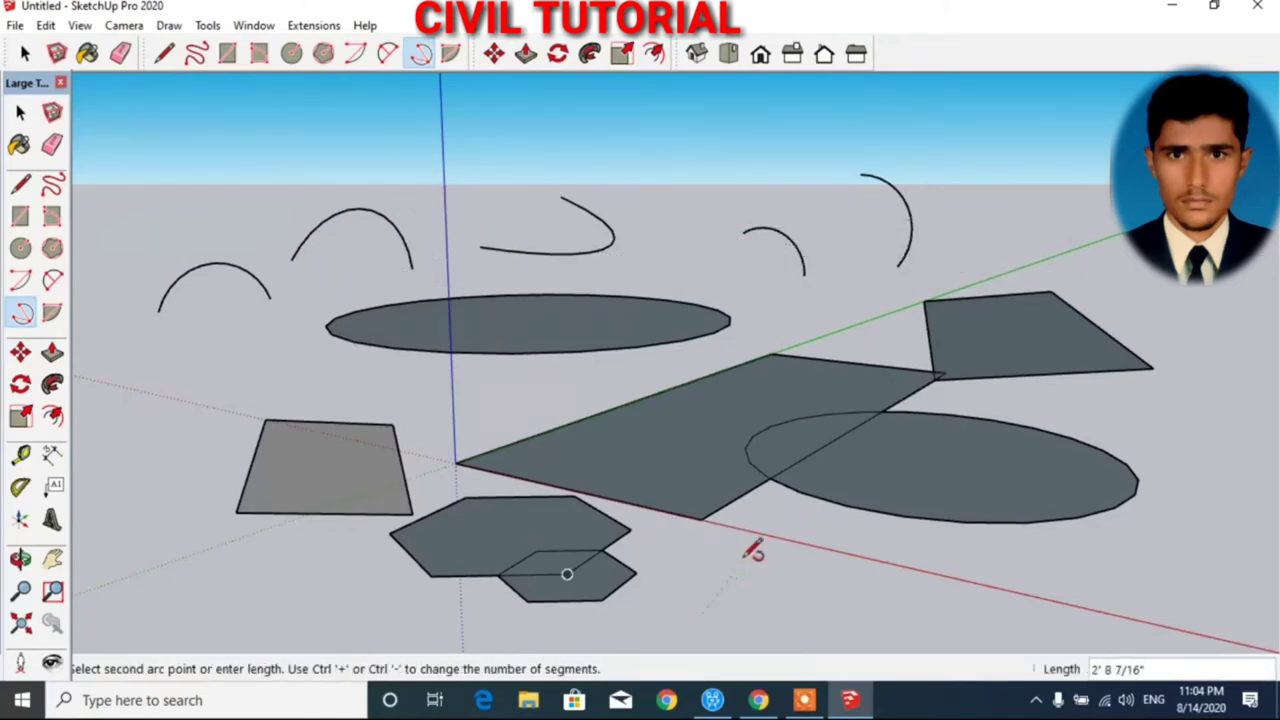
left_click(757, 531)
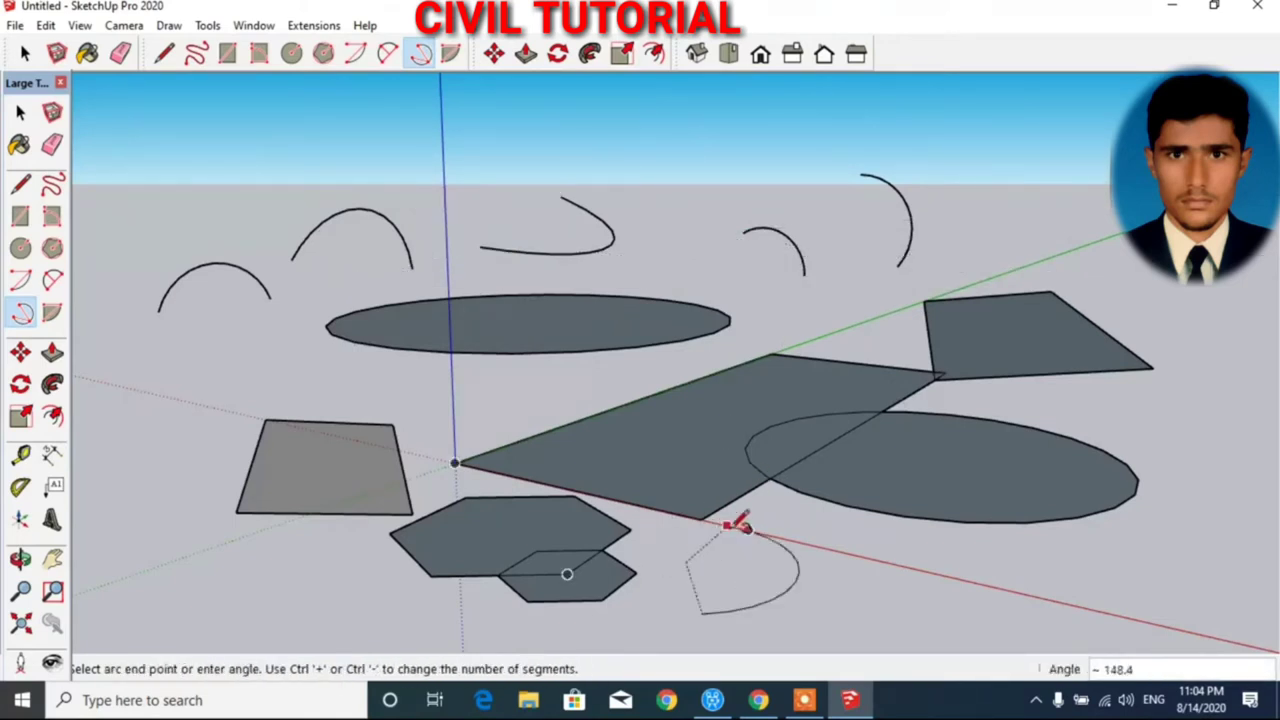
left_click(740, 527)
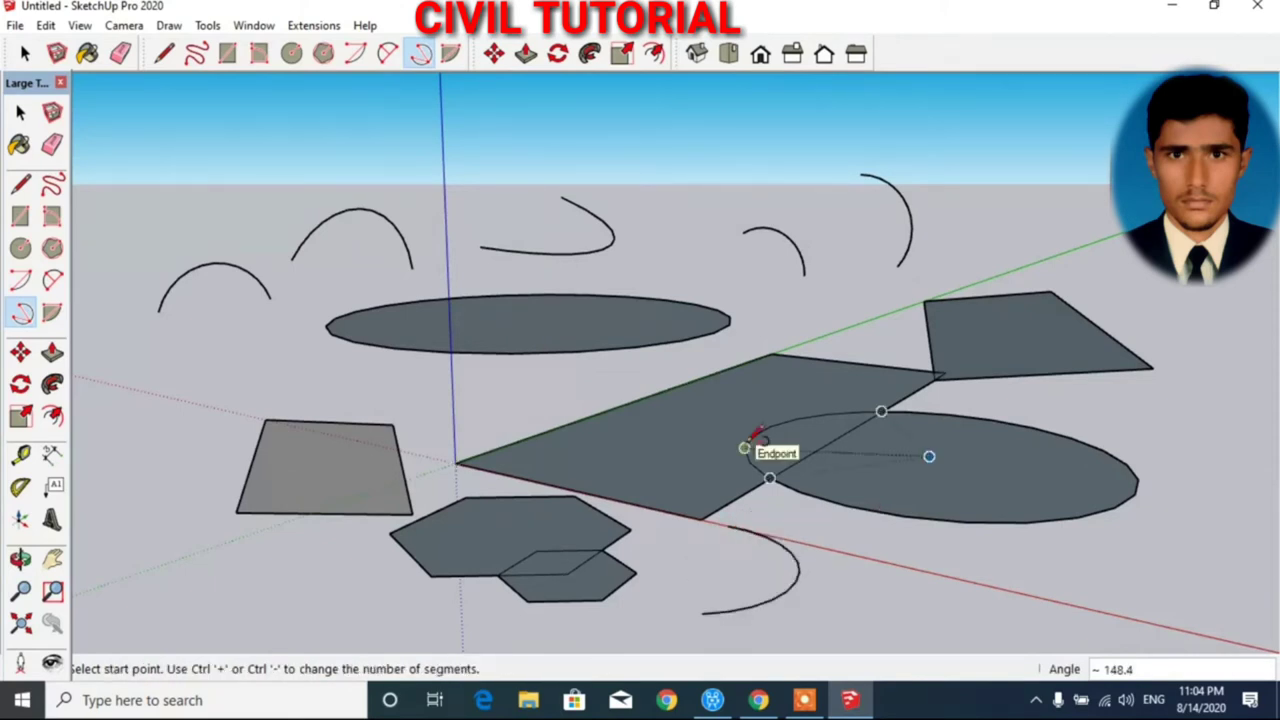
- Delete everything in the model and draw a first pie slice on the ground
key("ctrl+a")
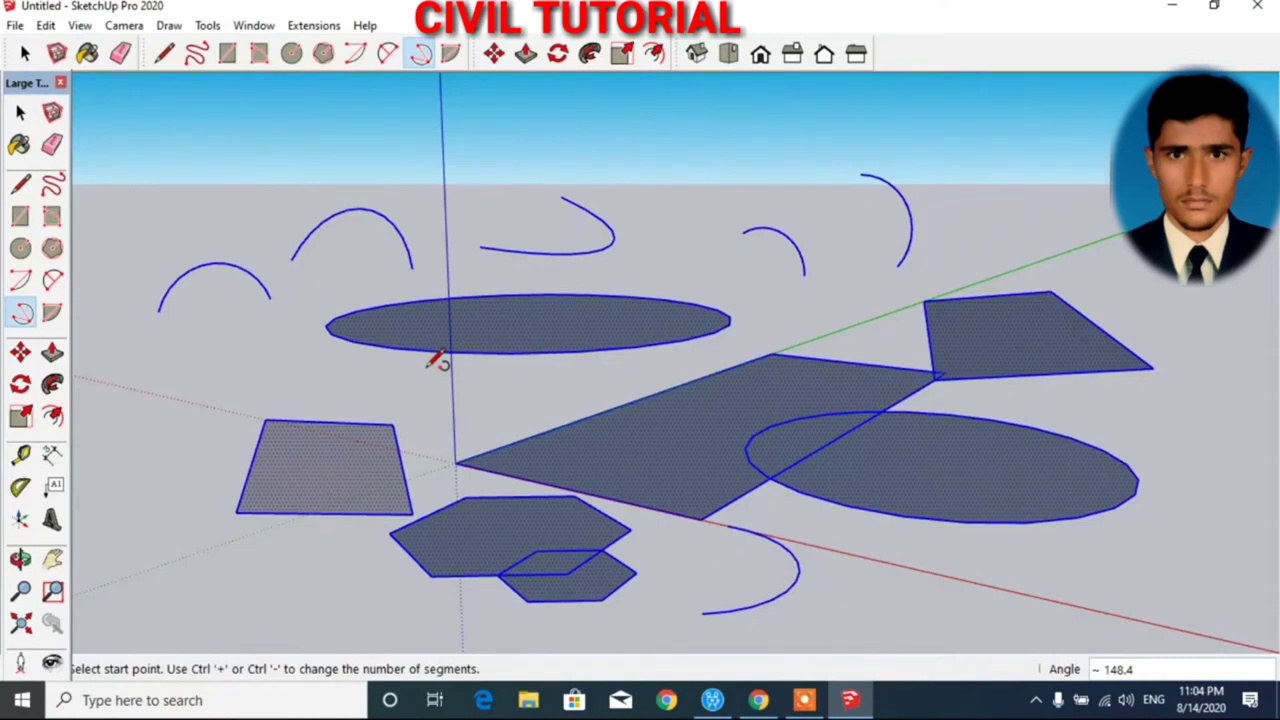
key("Delete")
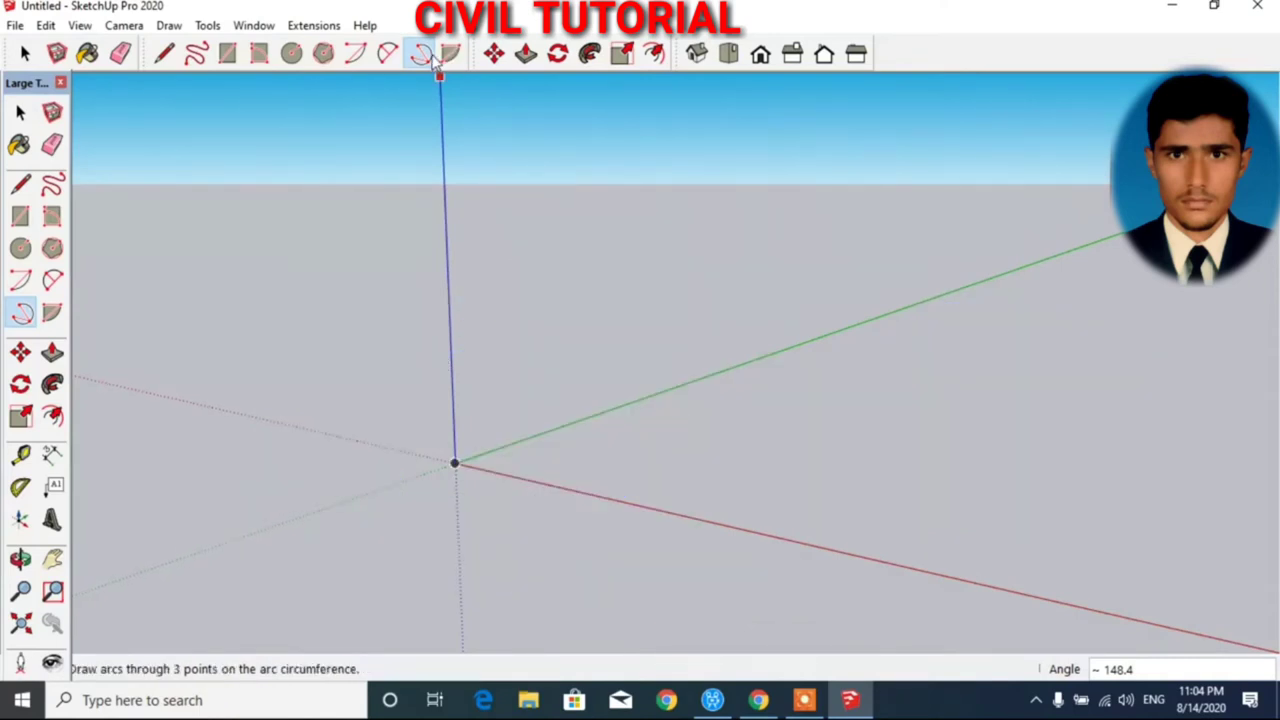
left_click(450, 54)
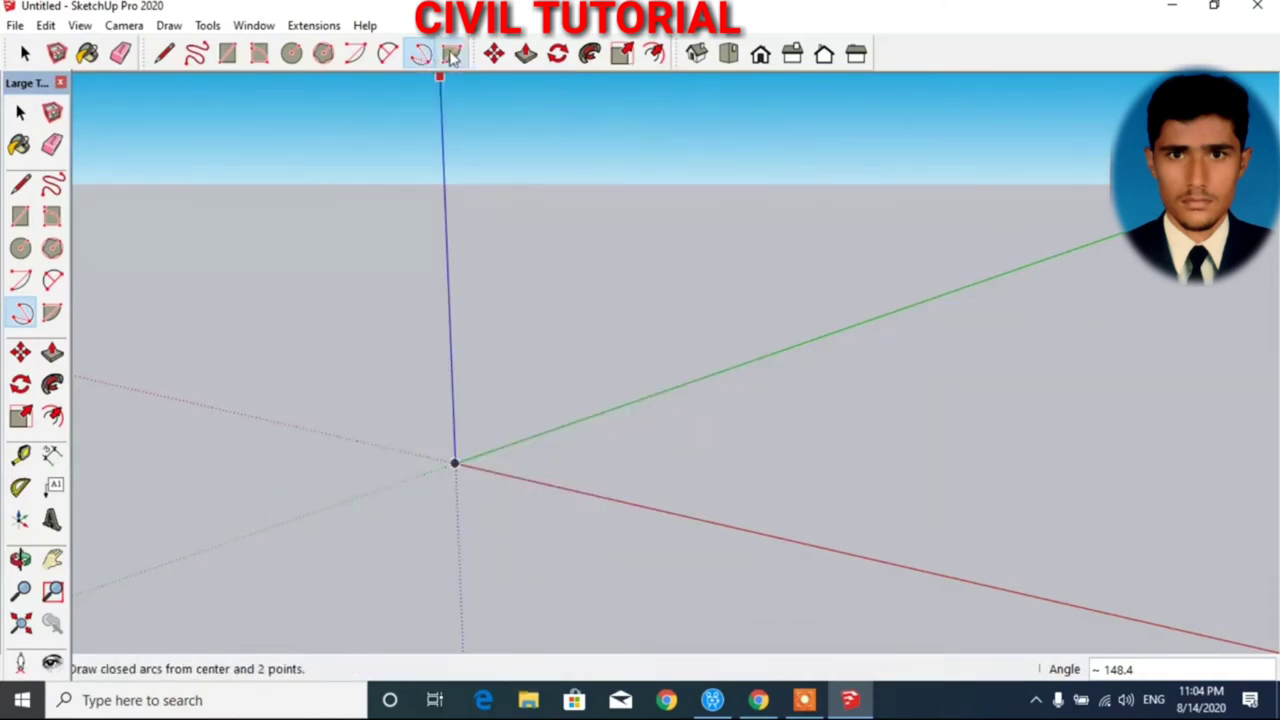
left_click(686, 457)
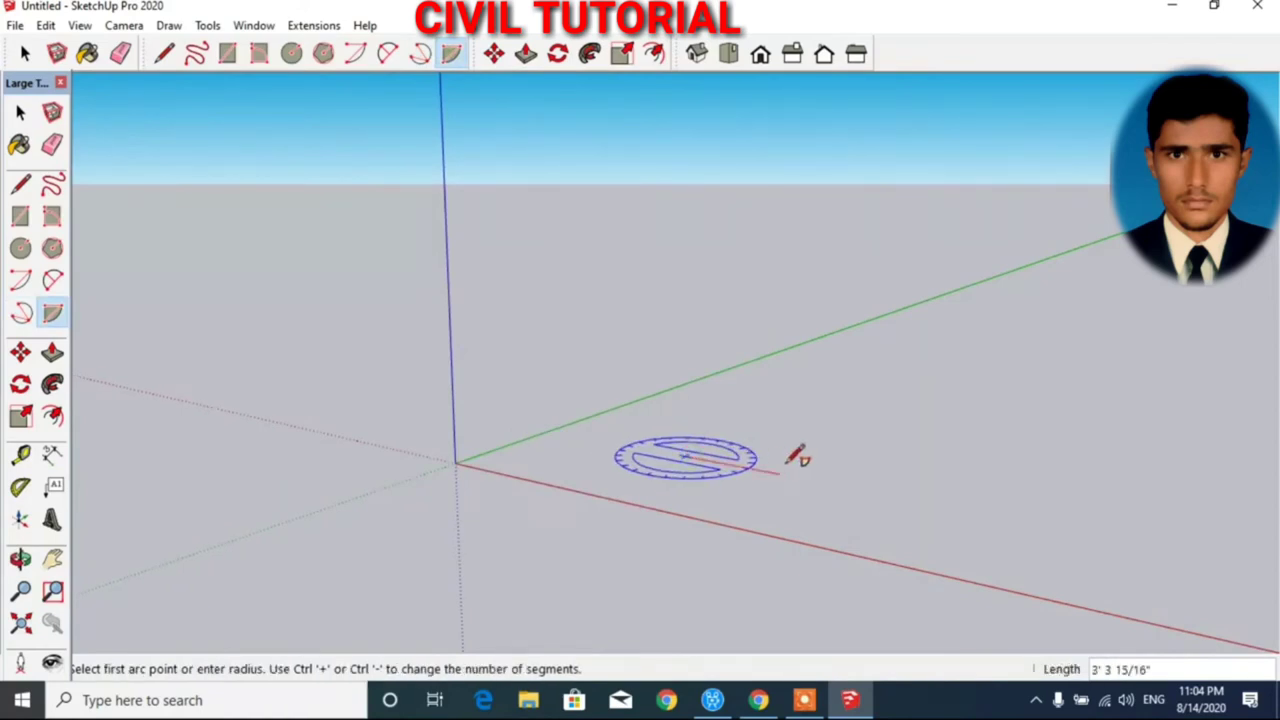
left_click(797, 457)
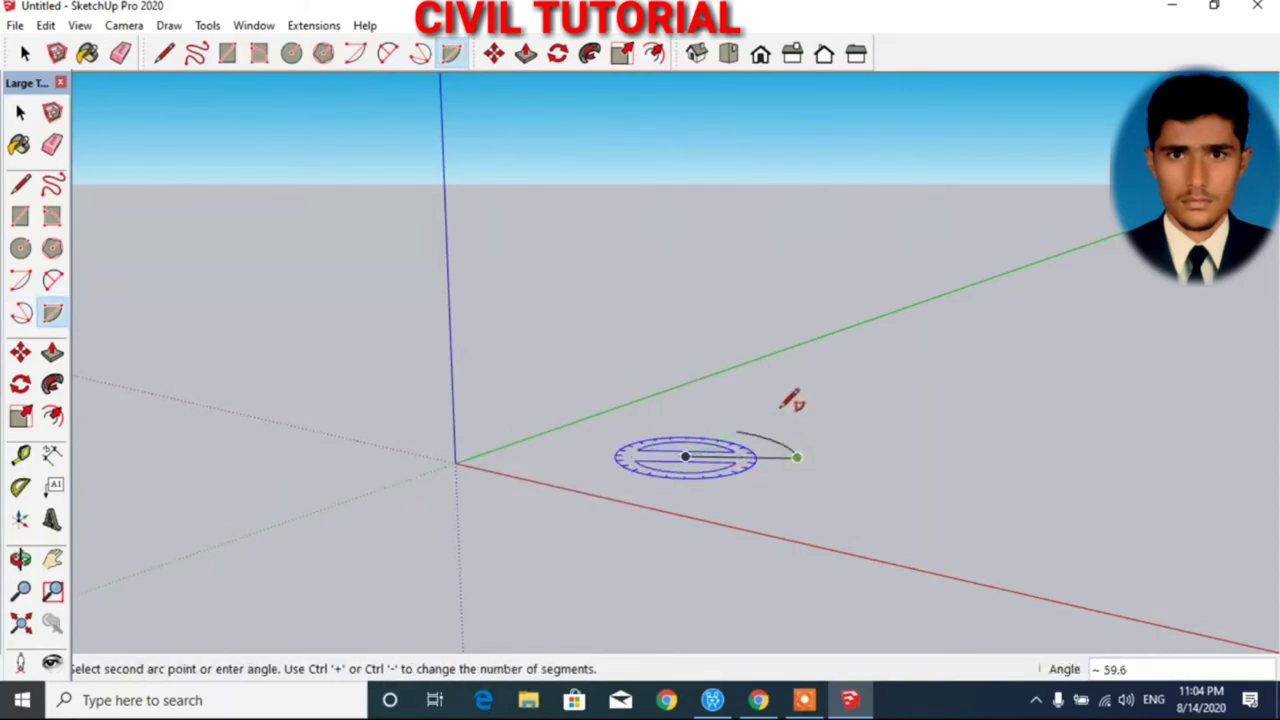
left_click(742, 399)
- Draw three more pie slices beside the green axis, the last near the red axis
left_click(736, 404)
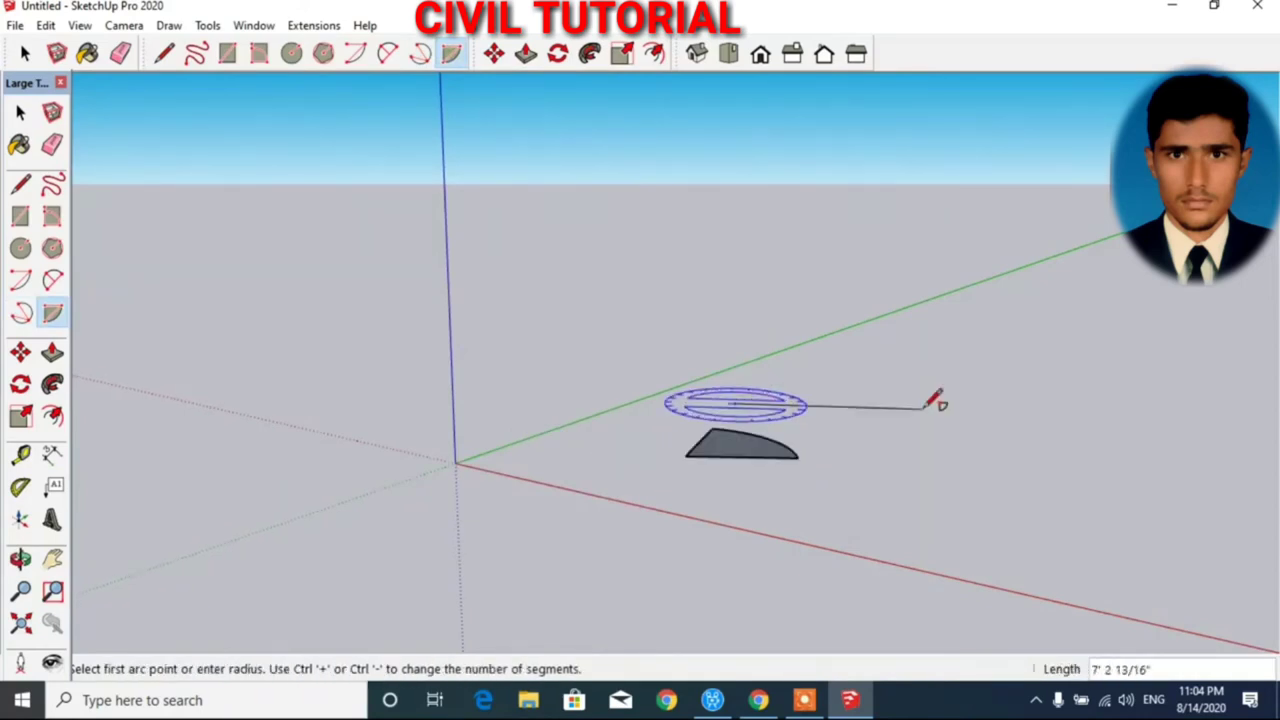
left_click(925, 408)
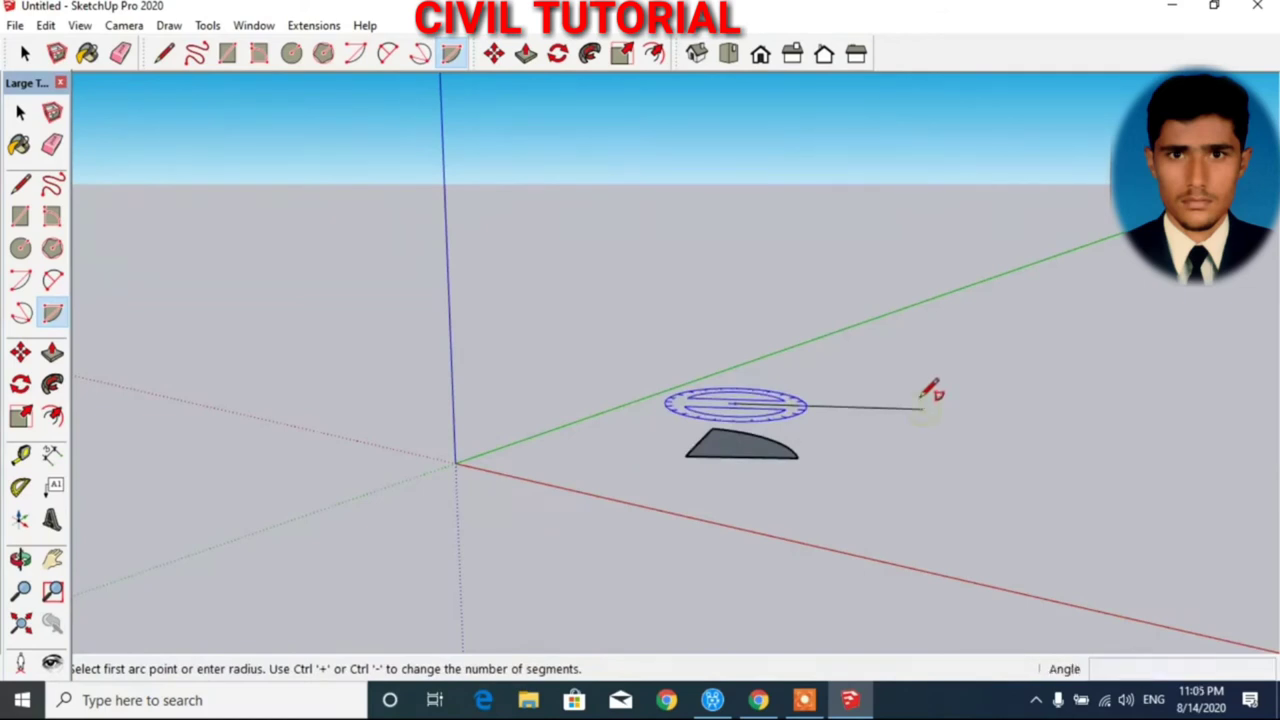
left_click(844, 353)
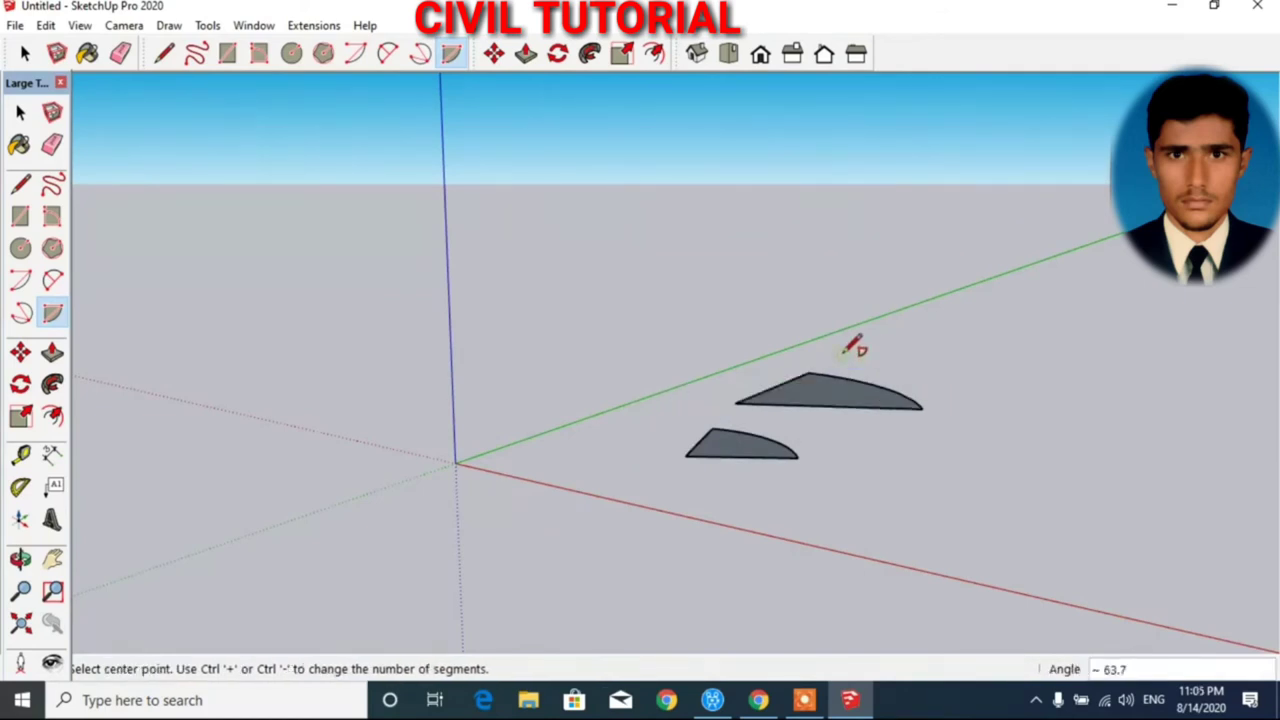
left_click(985, 343)
left_click(935, 368)
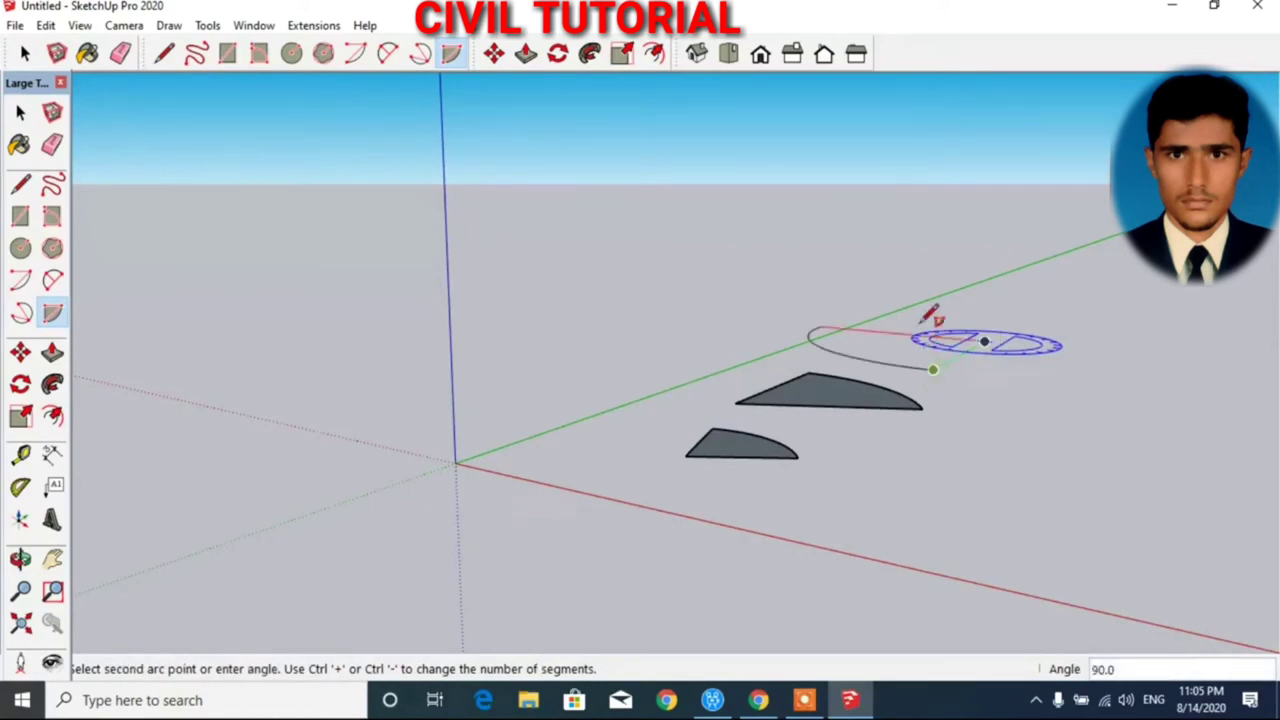
left_click(940, 312)
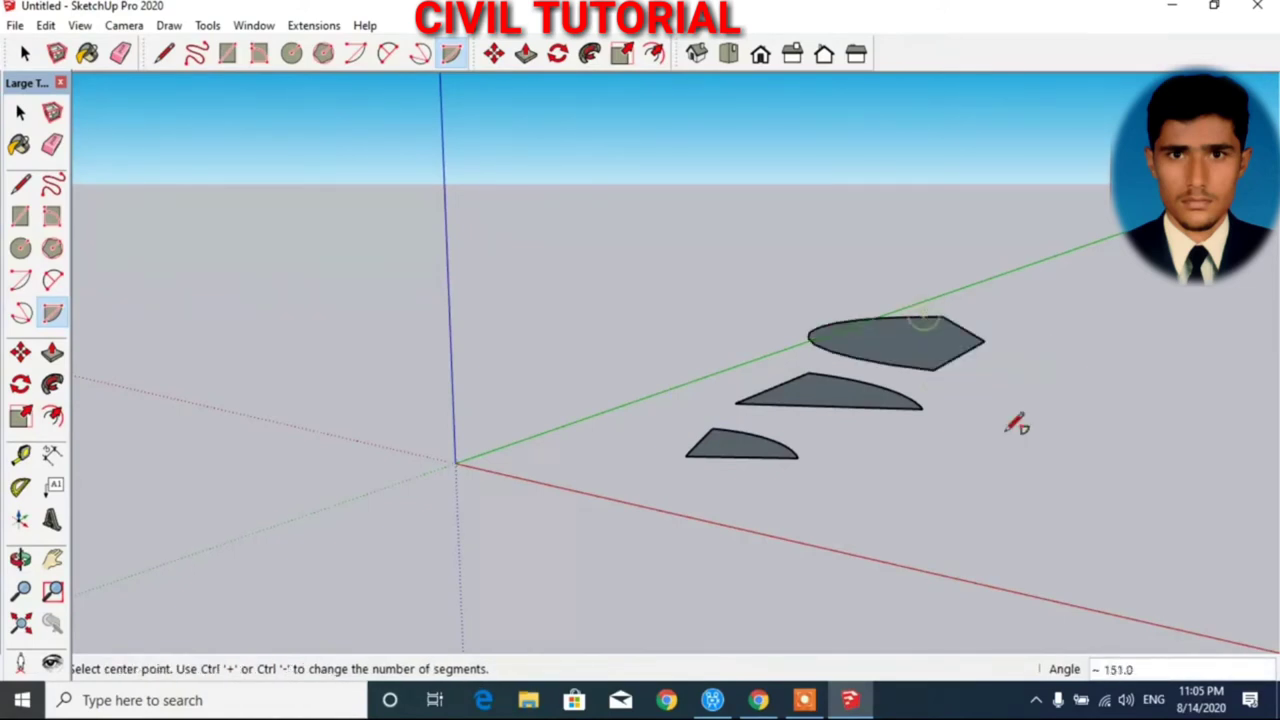
left_click(885, 528)
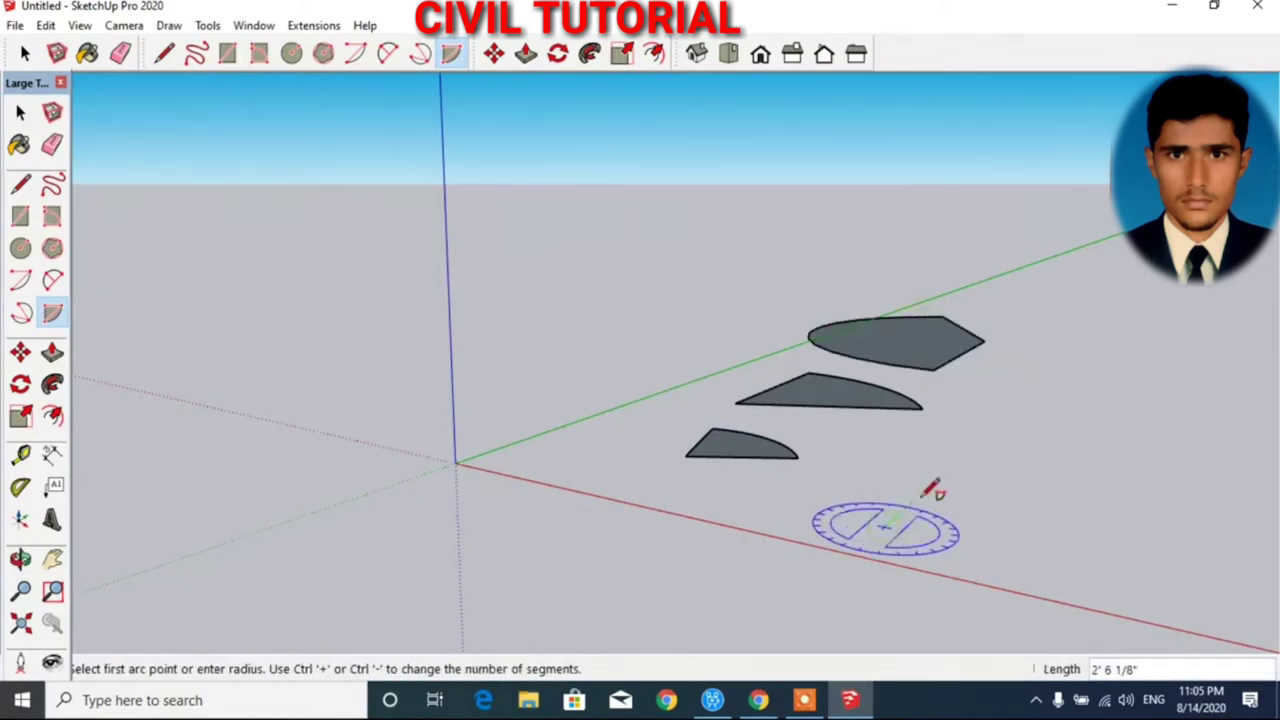
left_click(872, 483)
left_click(1008, 522)
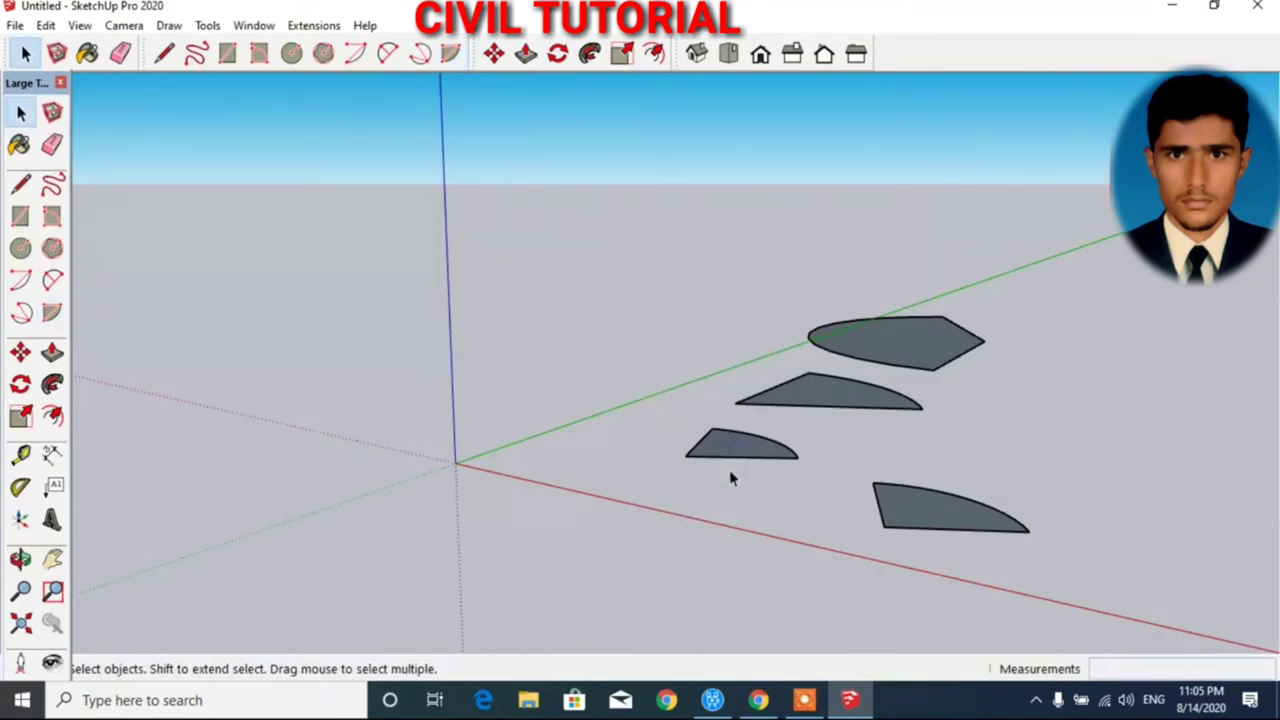
- Move the smallest pie slice 4' 5 7/8" to sit beside the origin
mouse_move(670, 422)
left_mouse_down()
mouse_move(794, 457)
mouse_move(814, 495)
left_mouse_up()
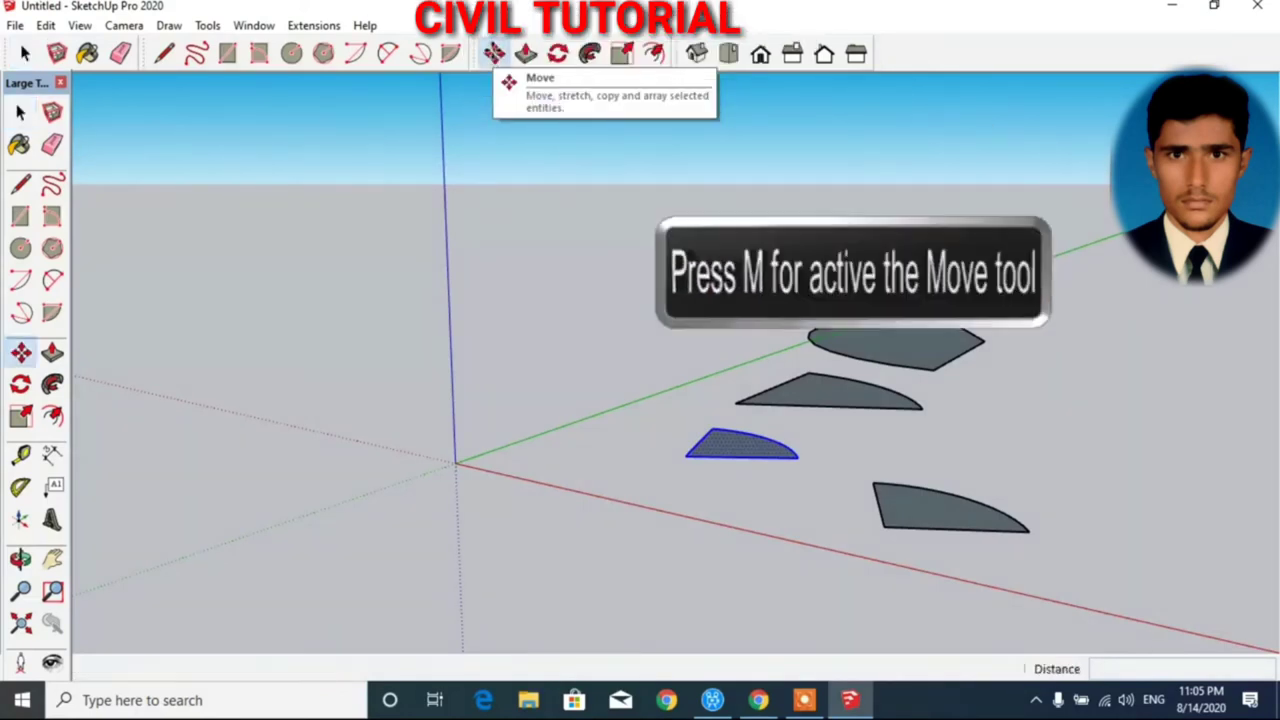
key("m")
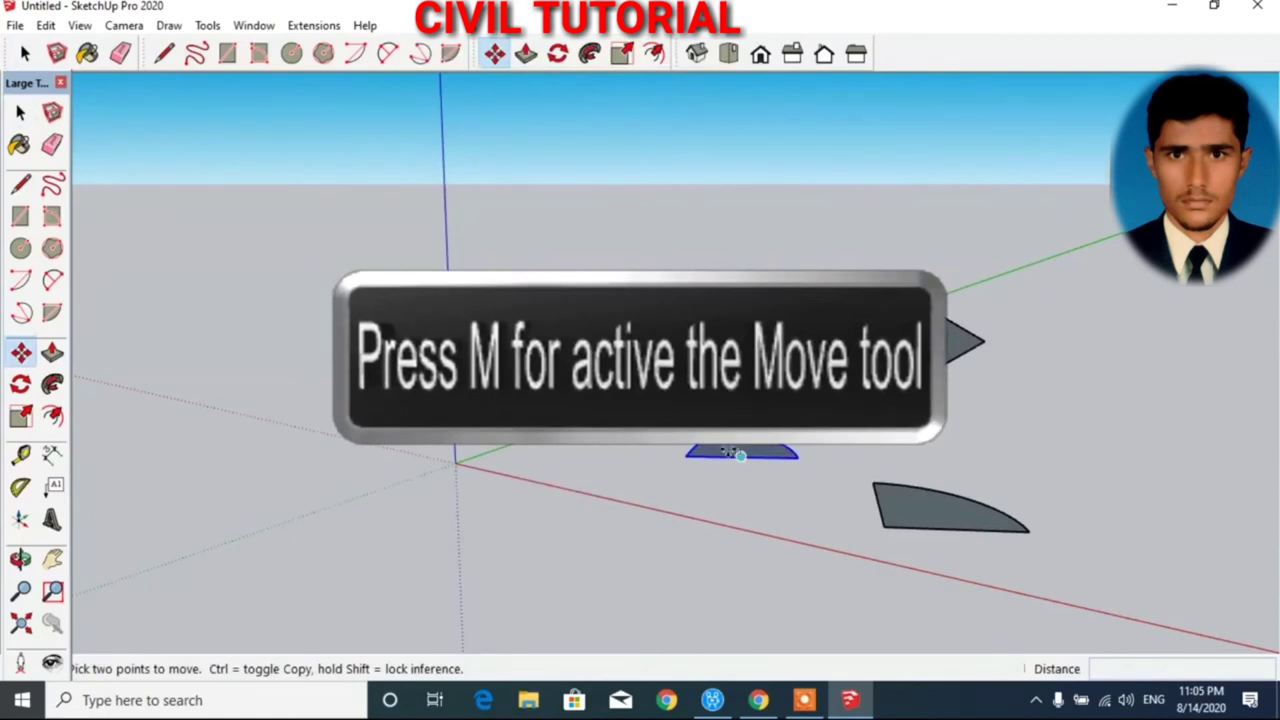
left_click(713, 436)
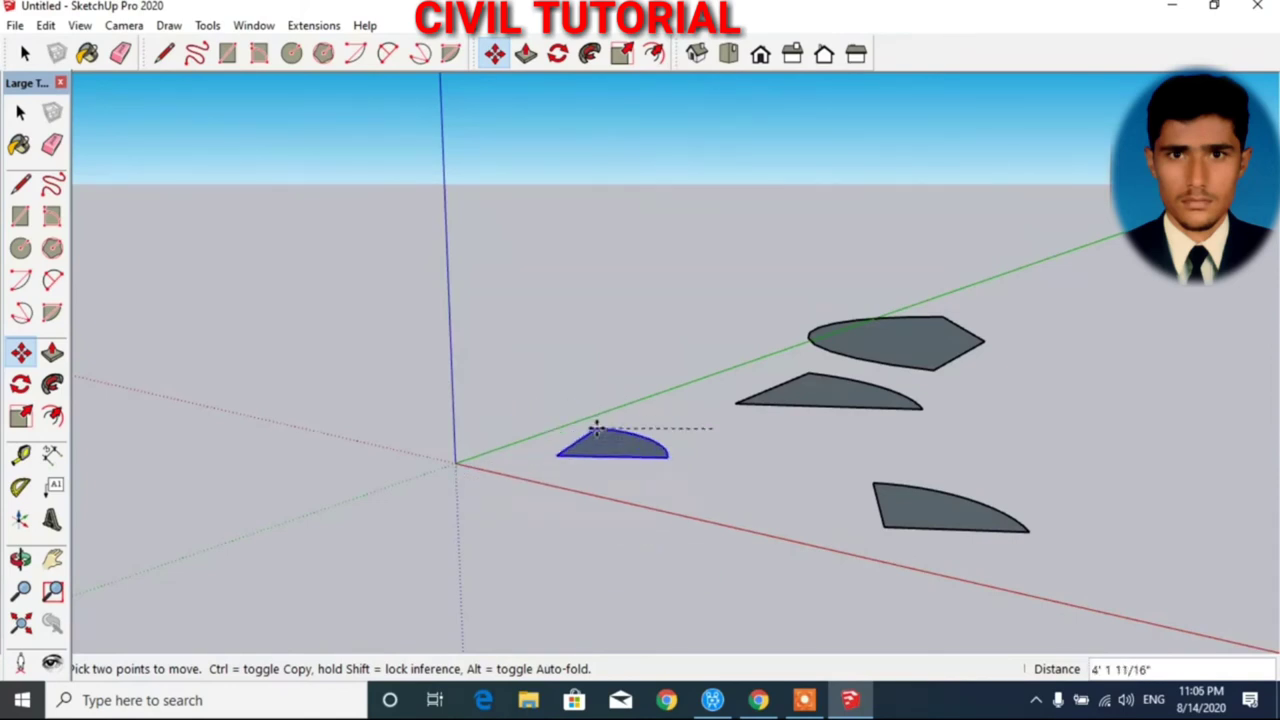
left_click(588, 433)
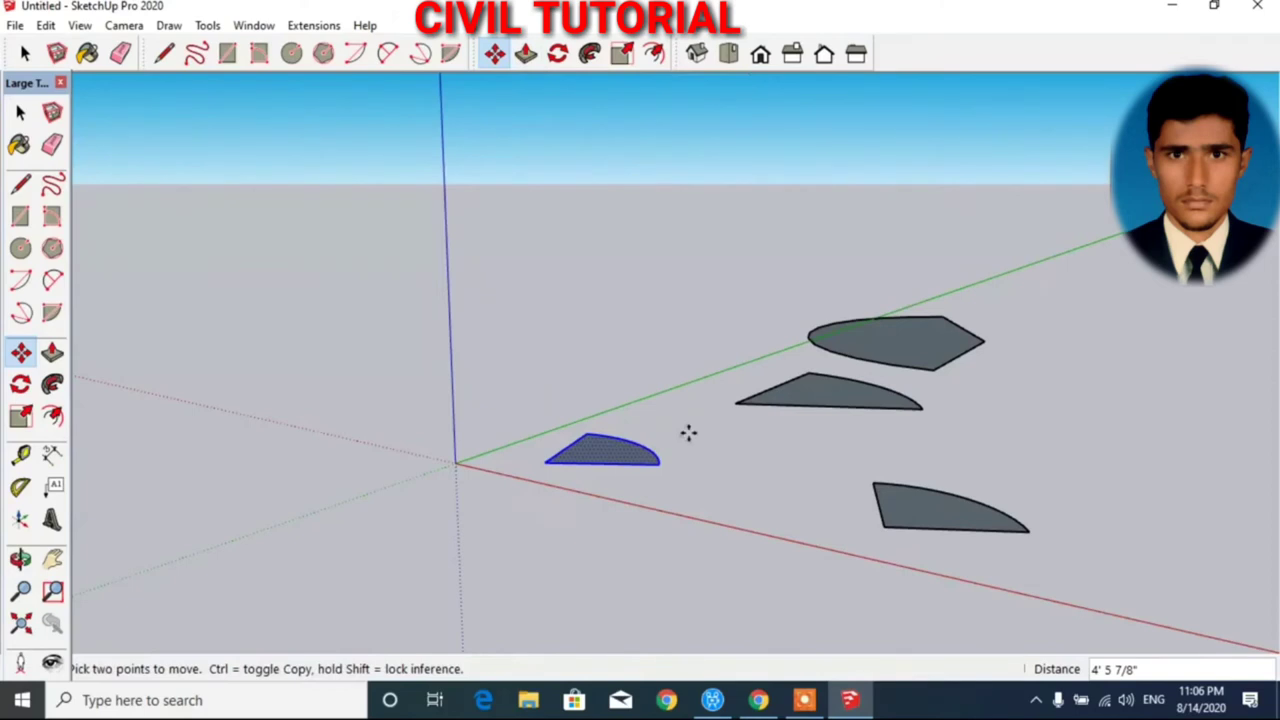
key("p")
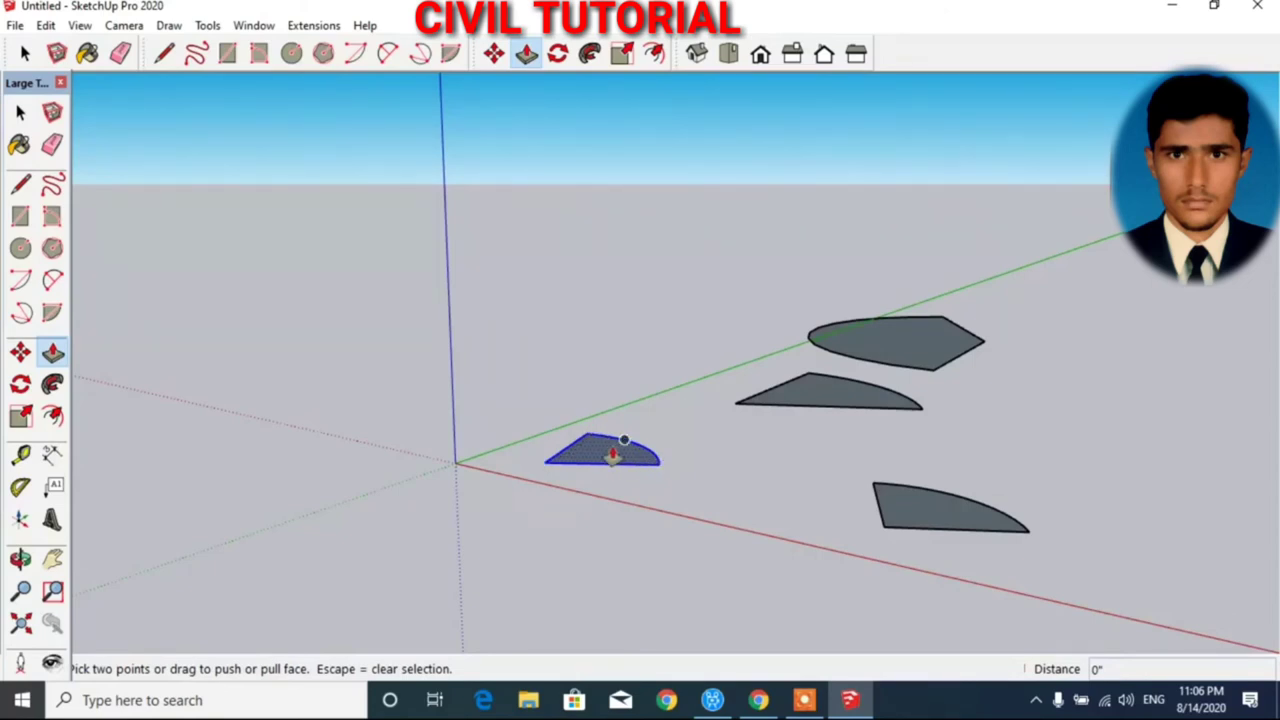
- Pull the moved pie face up 2' 2 1/4" into a solid and select the block
left_click(613, 455)
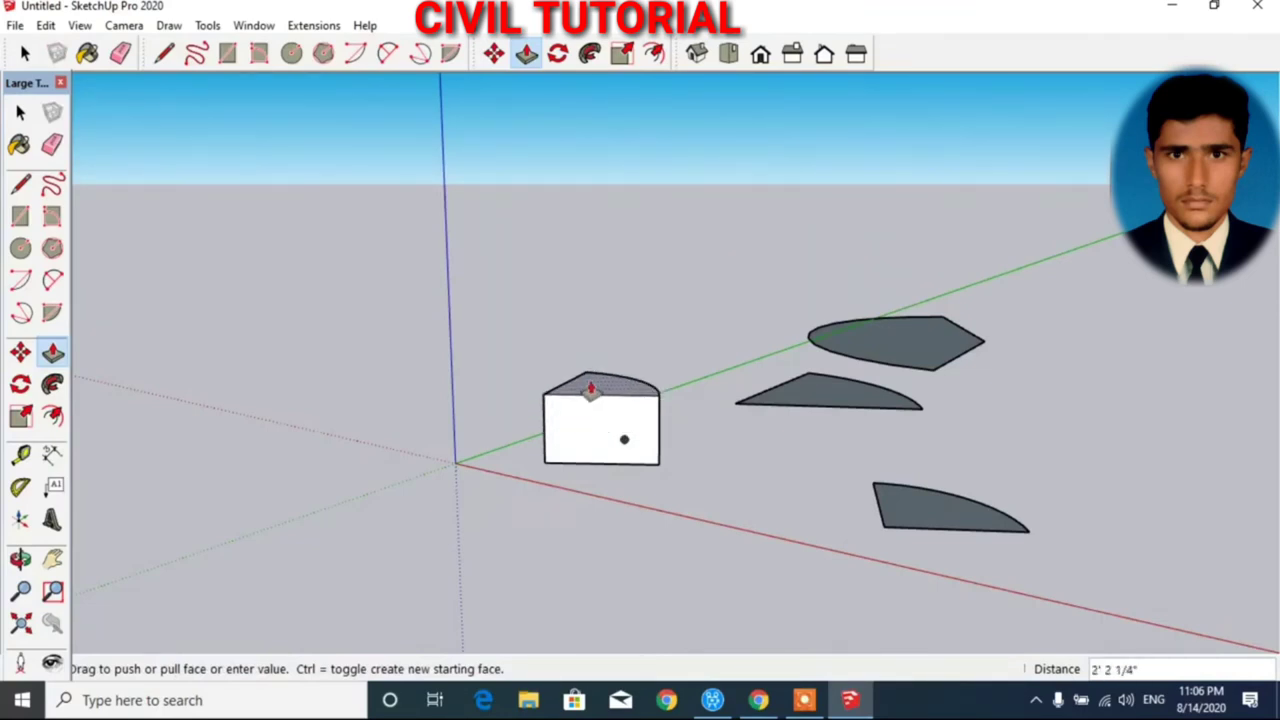
left_click(591, 386)
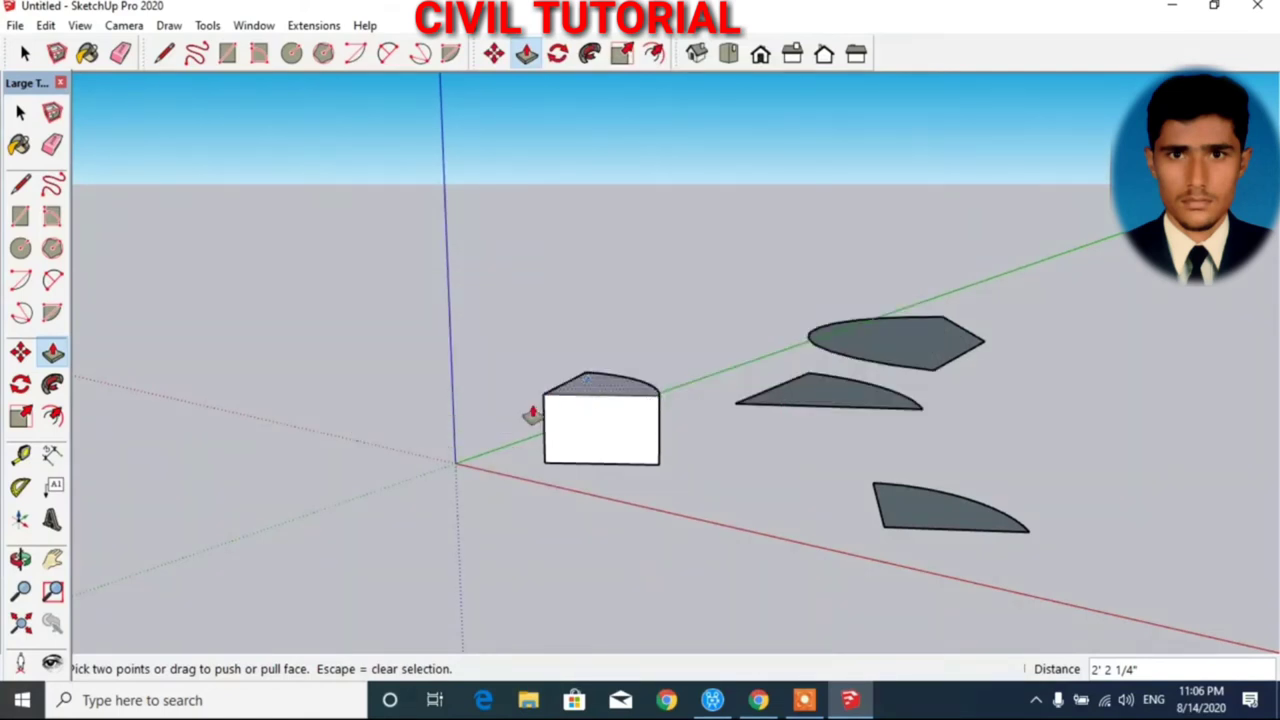
key("space")
left_click_drag(503, 356, 700, 512)
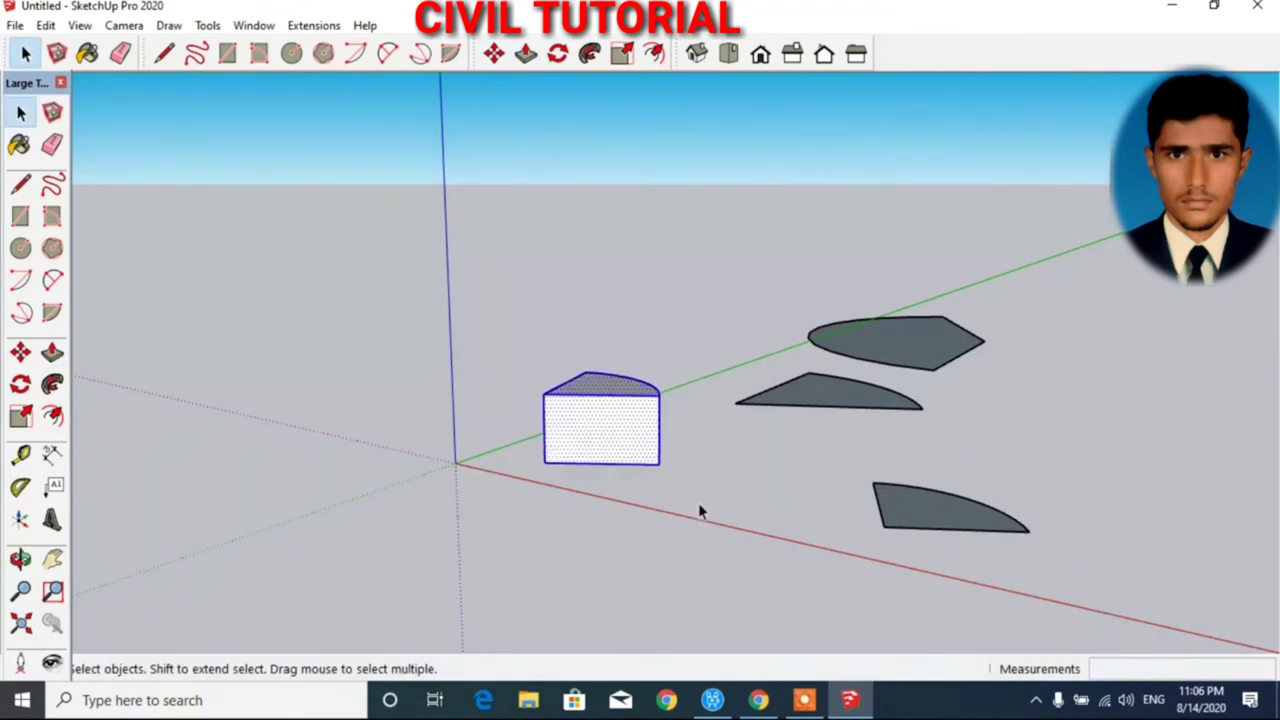
- Rotate the pie block 112.2° on the ground plane about its corner
left_click(560, 55)
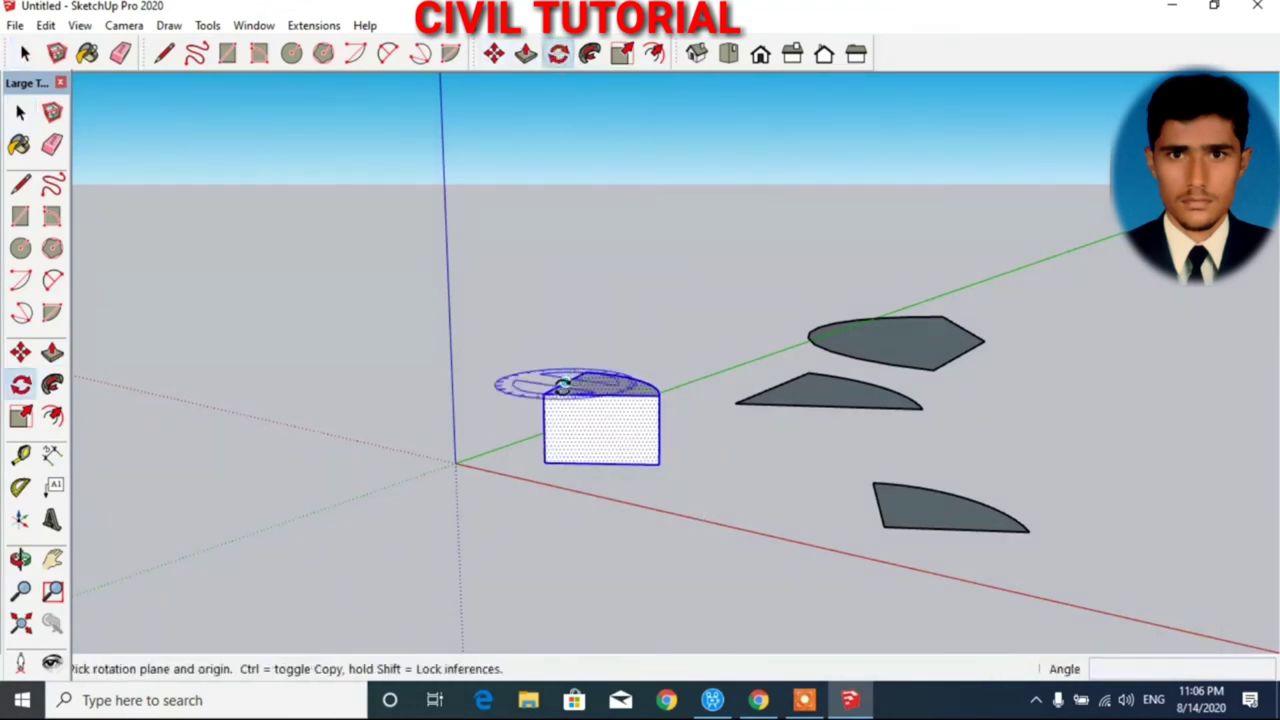
left_click(545, 394)
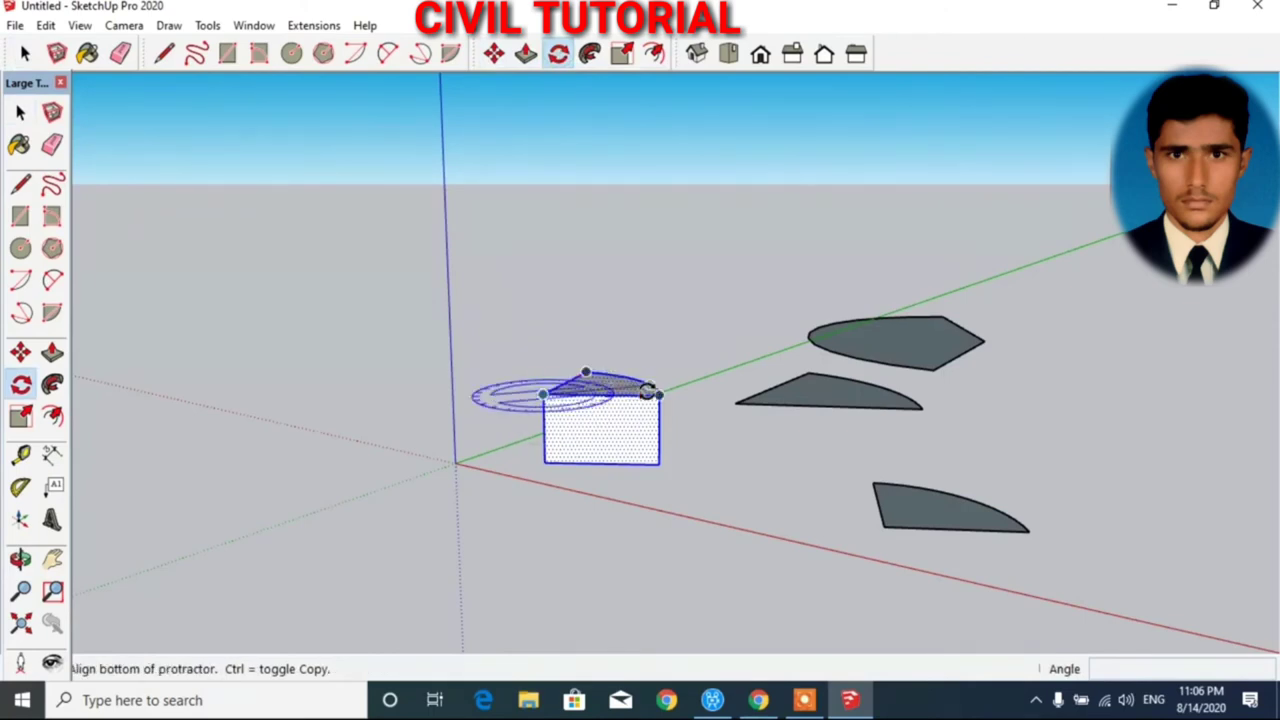
left_click(656, 394)
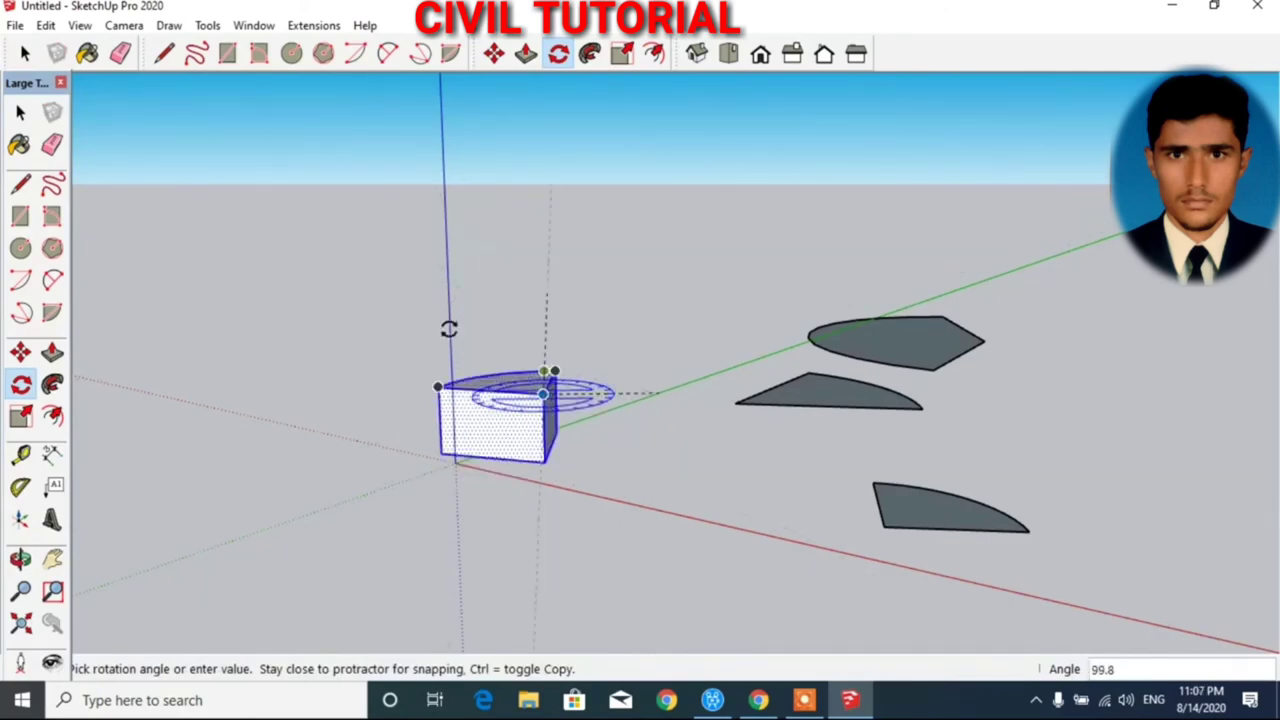
left_click(460, 435)
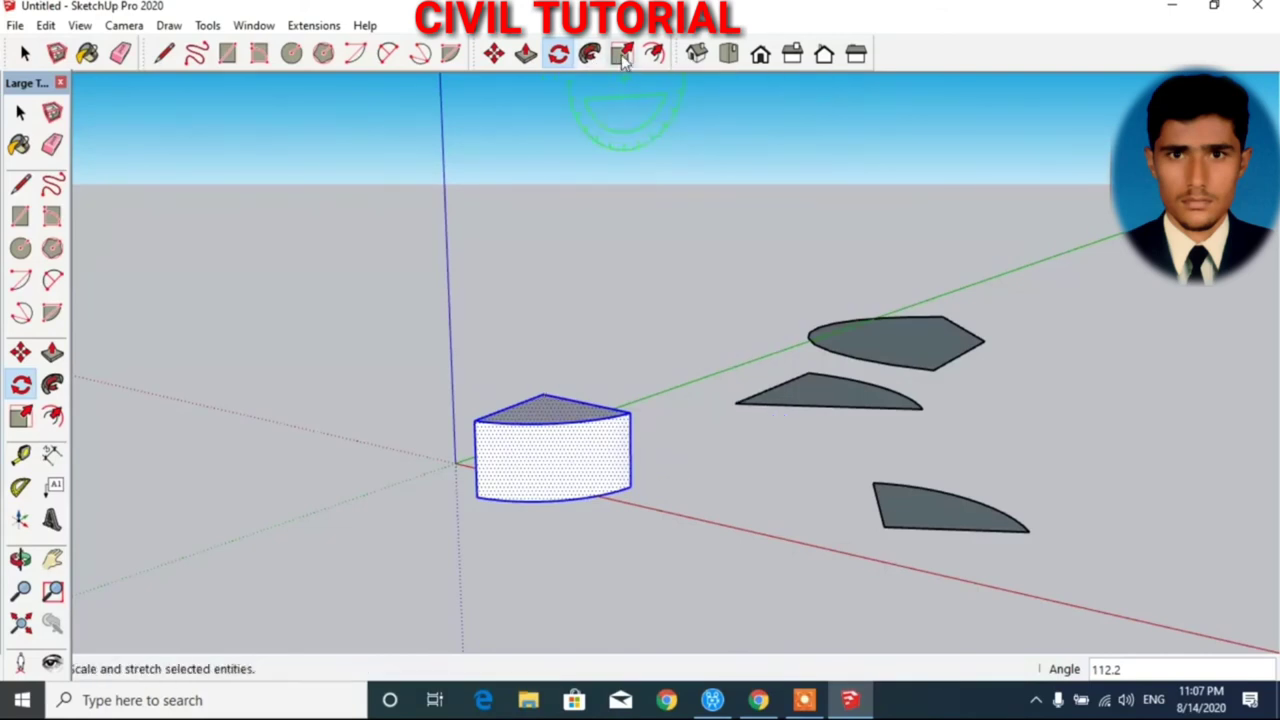
- Scale the pie block in plan by 1.00, 1.57 in red/green to widen it
left_click(621, 54)
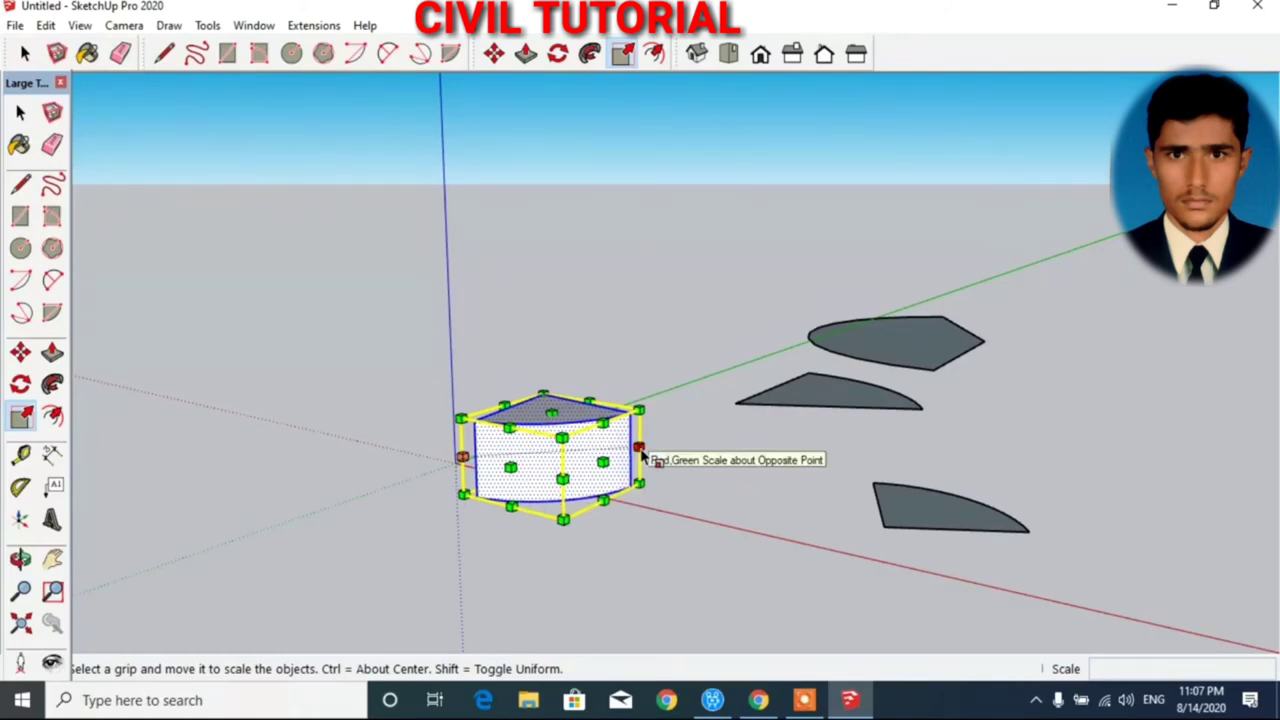
left_click_drag(640, 447, 800, 463)
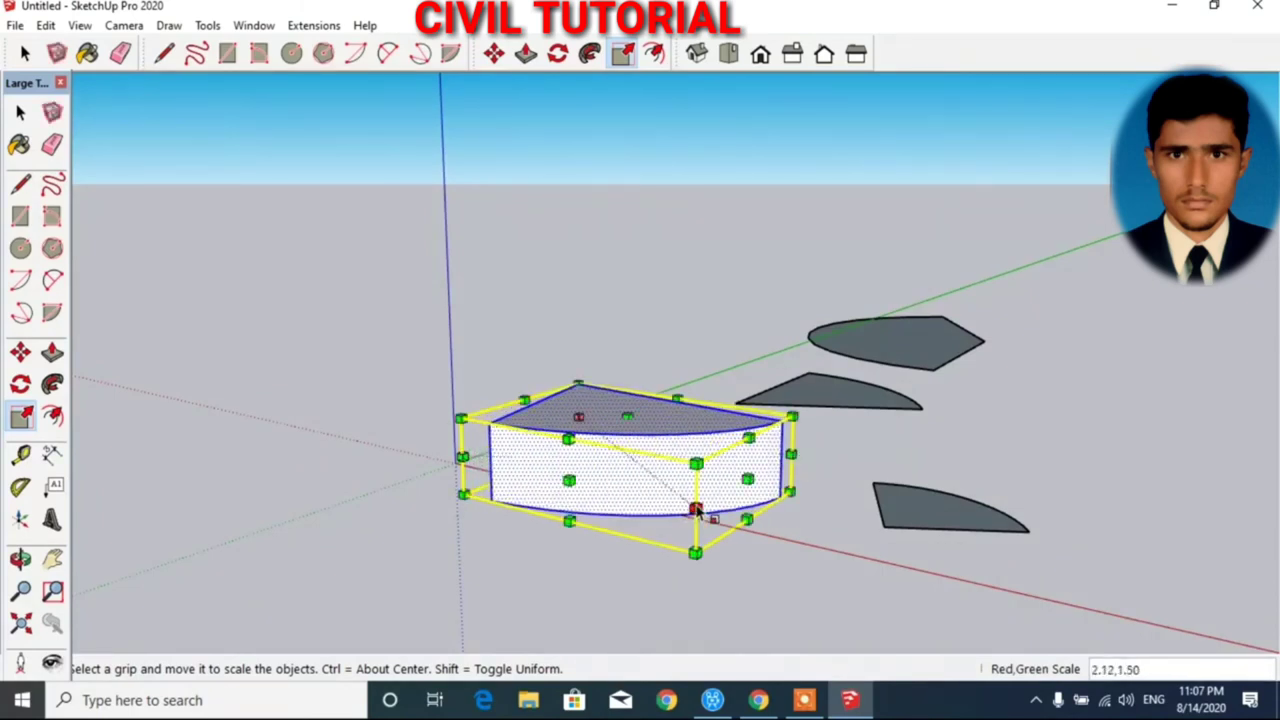
mouse_move(695, 510)
left_mouse_down()
mouse_move(666, 557)
mouse_move(634, 563)
left_mouse_up()
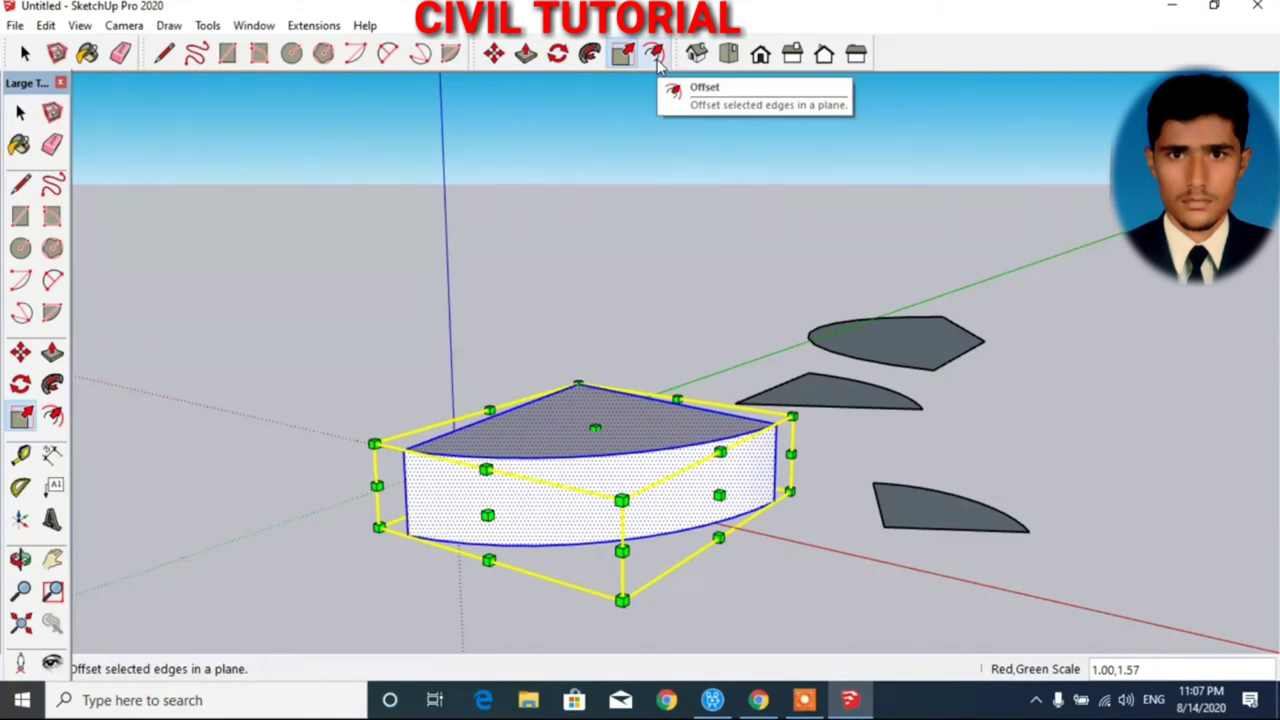
- Inset an offset outline just inside the block's top face
left_click(657, 62)
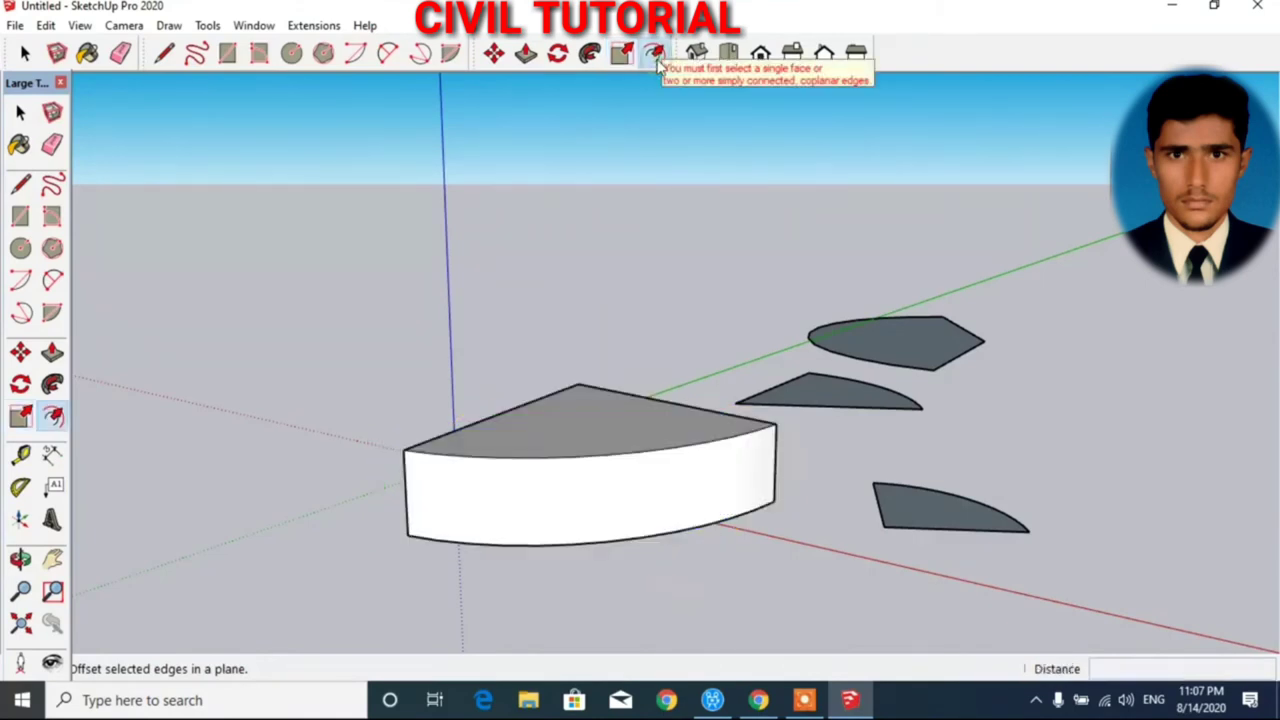
left_click(582, 458)
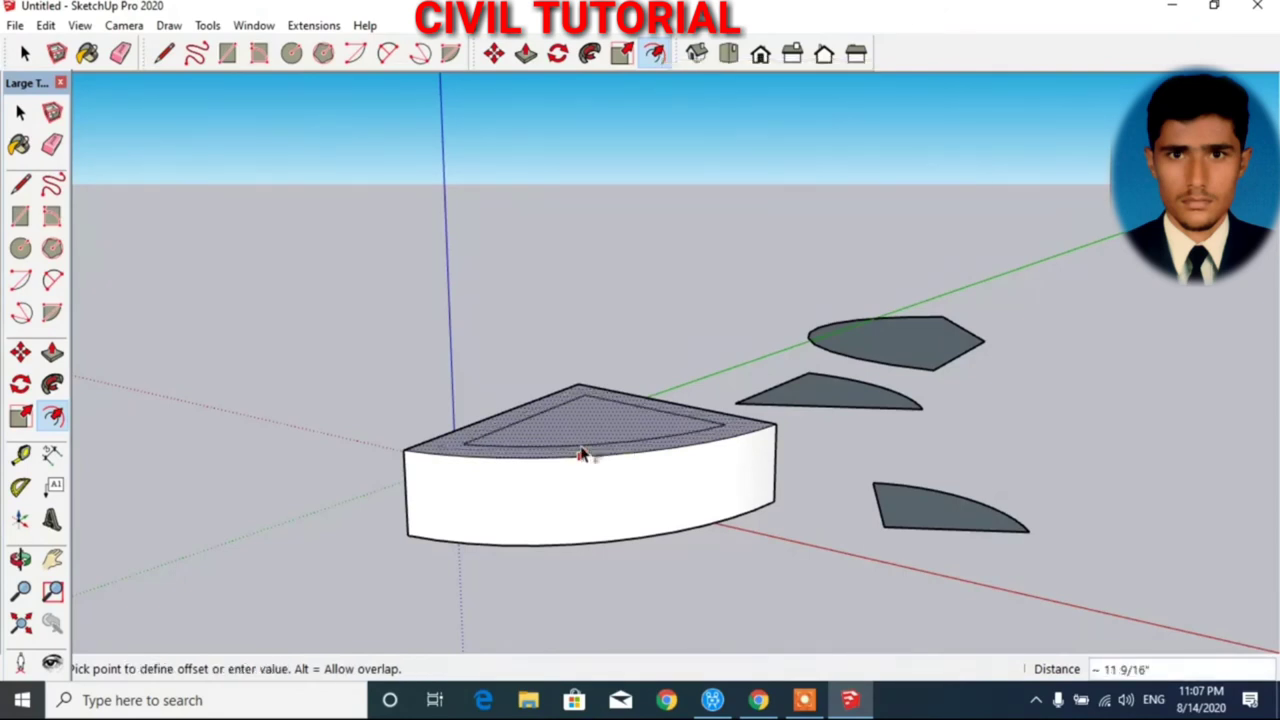
left_click(584, 456)
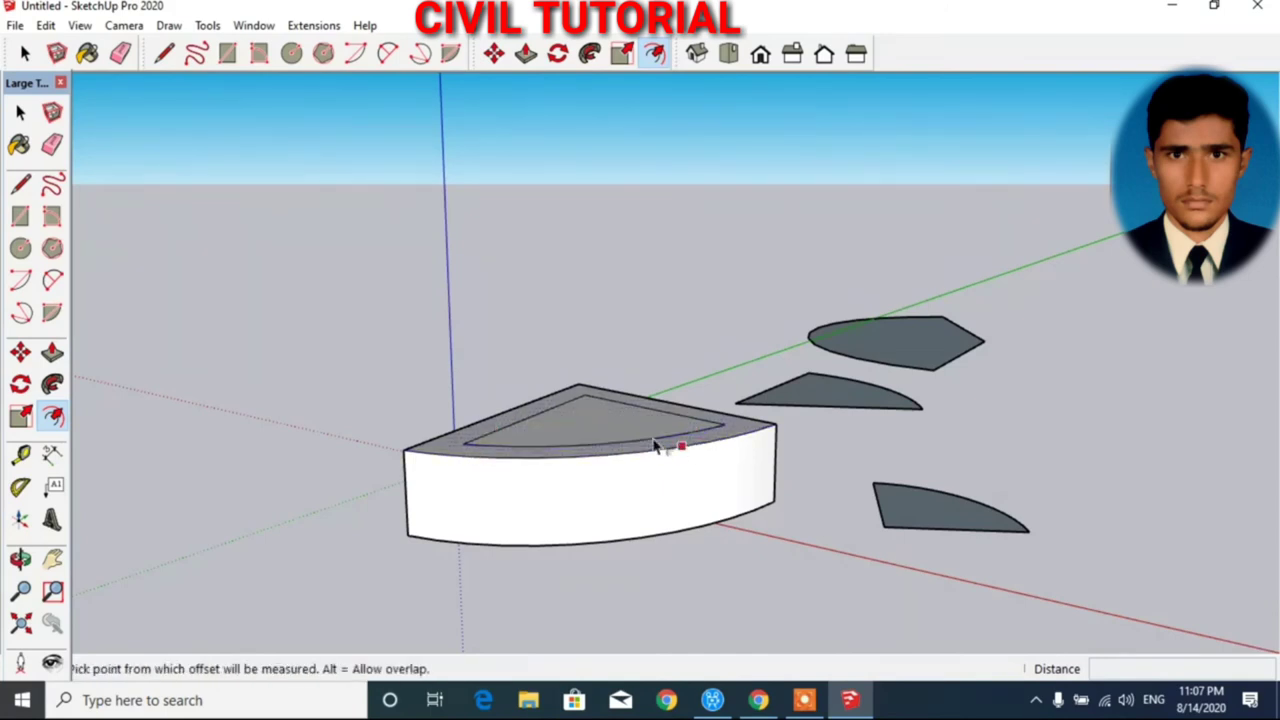
- Offset the top edge across the block's side and add an inner arc in the far shape
left_click(565, 459)
left_click(580, 490)
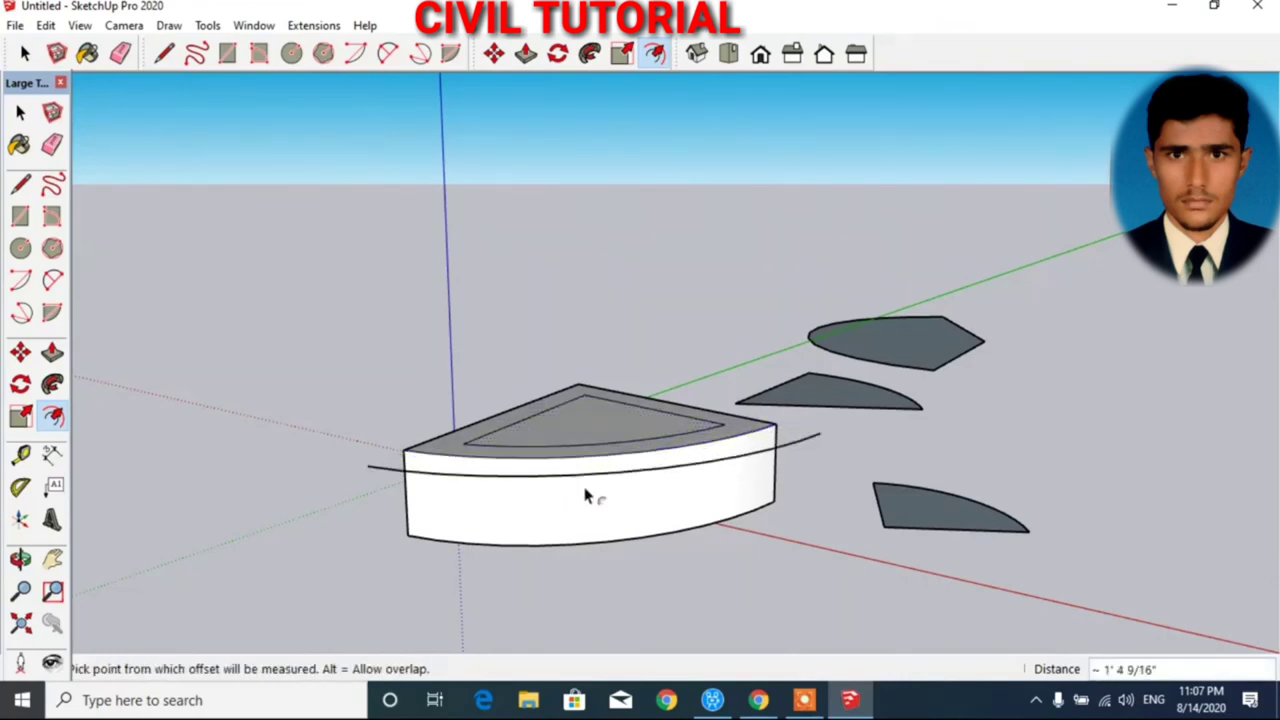
left_click(929, 367)
left_click(929, 367)
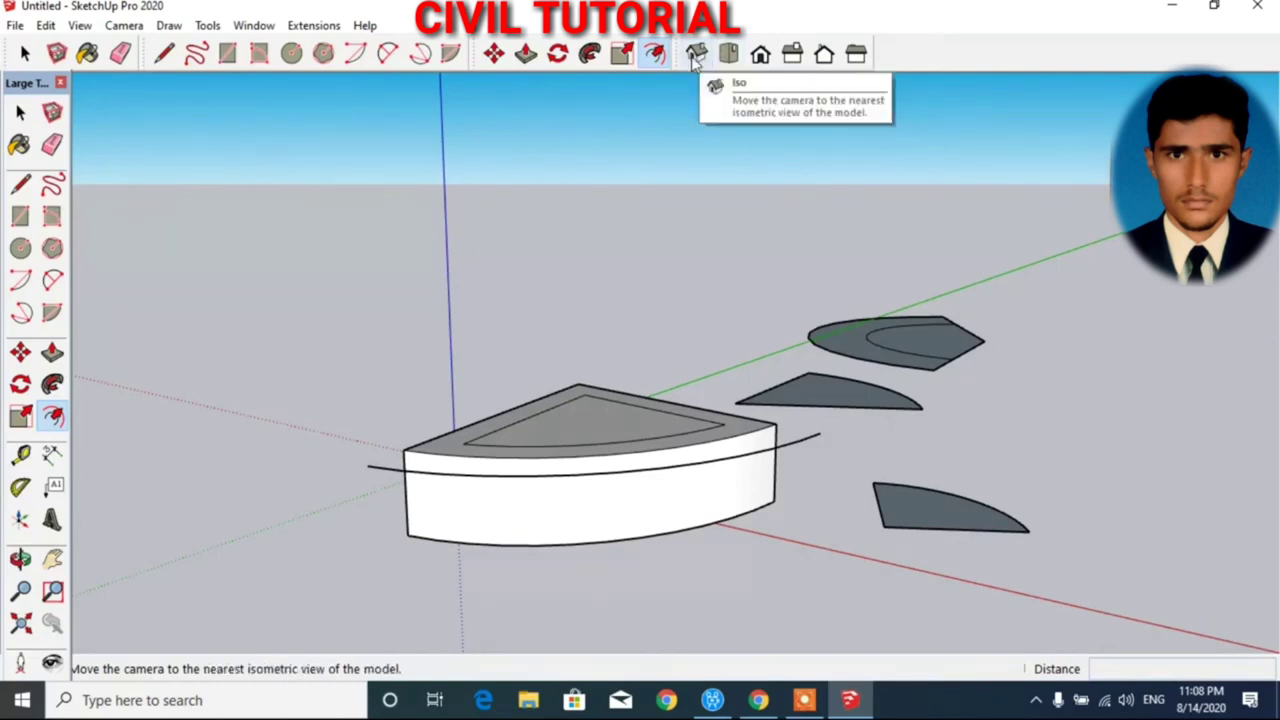
- Show the model in Iso, Top, Front, Right and Back views, ending on Left
left_click(695, 57)
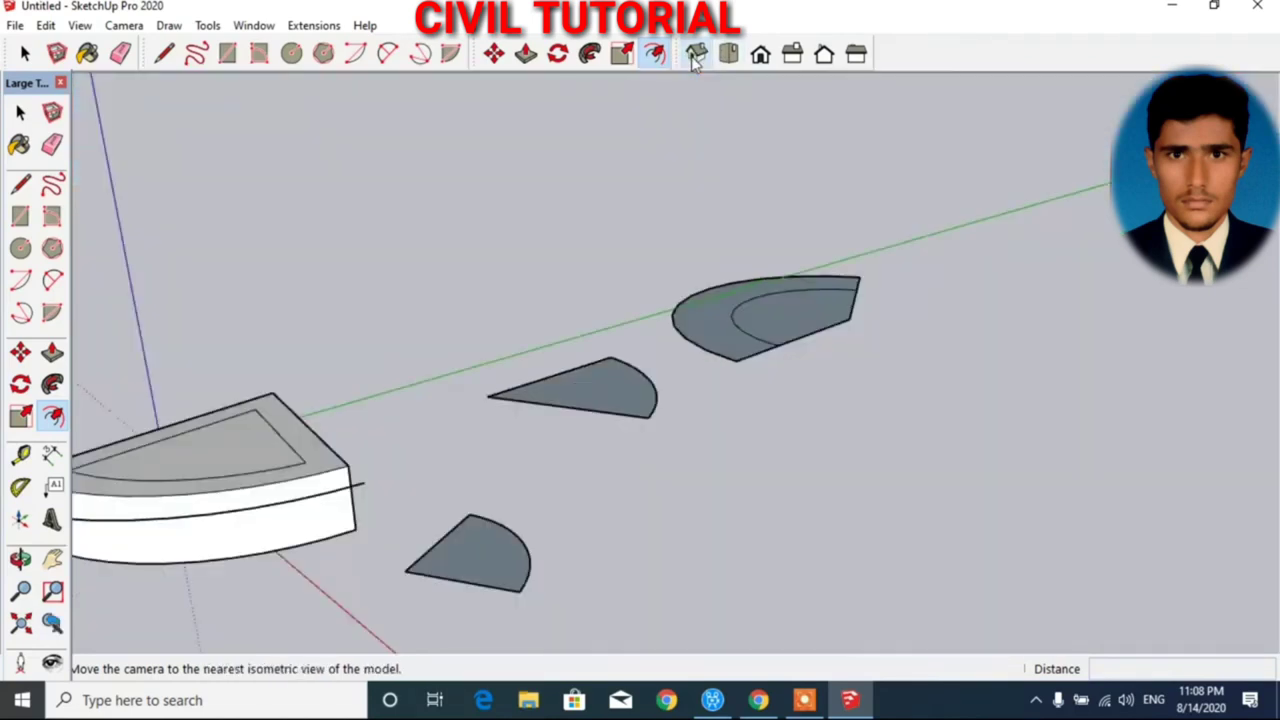
left_click(728, 57)
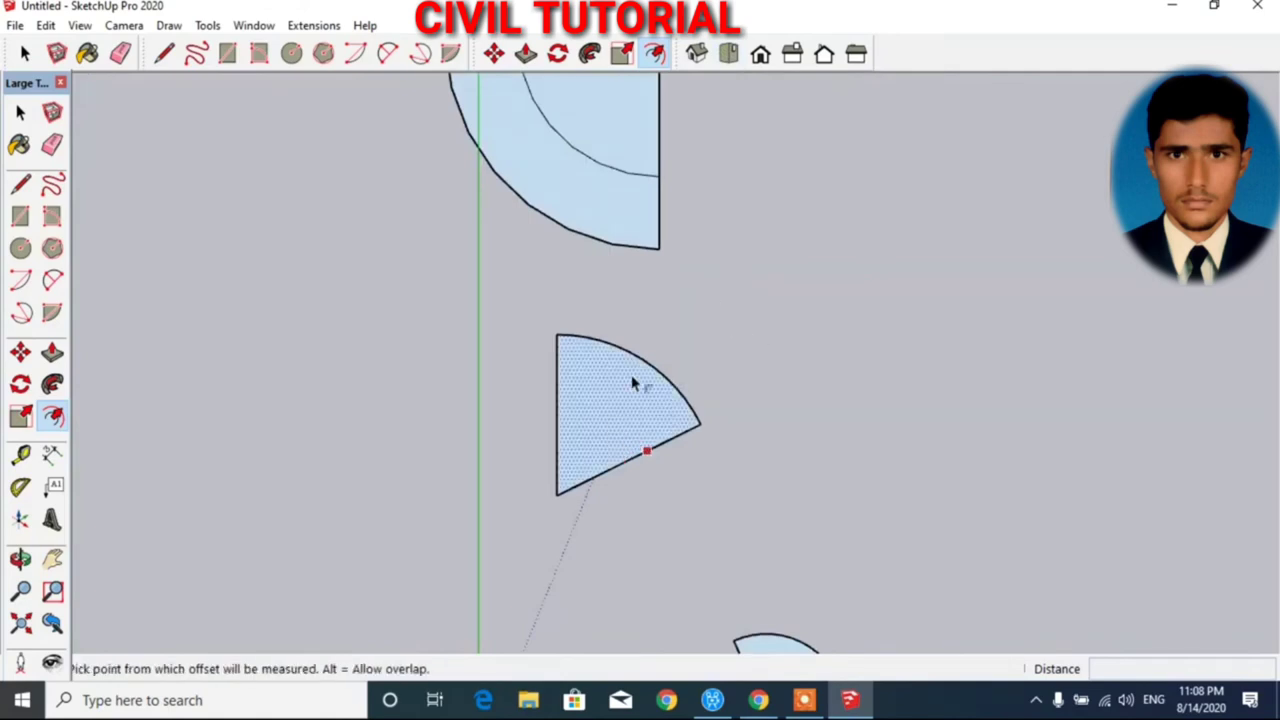
left_click(760, 57)
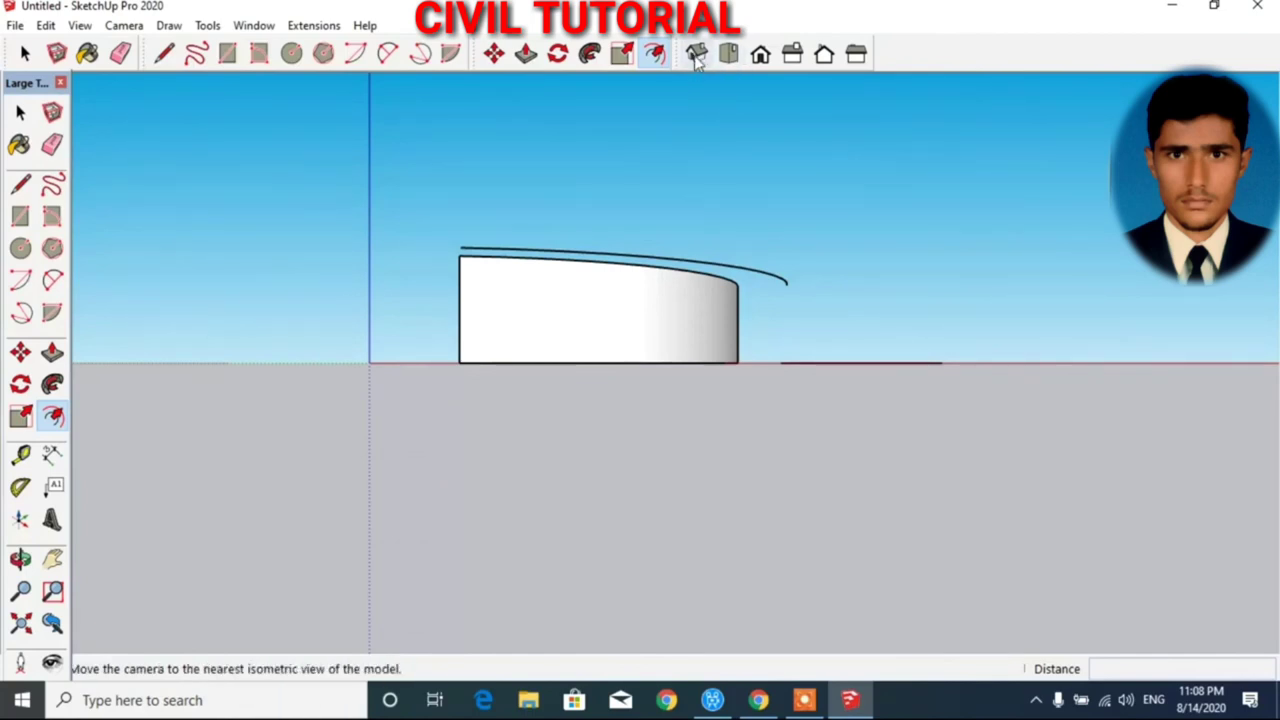
left_click(760, 57)
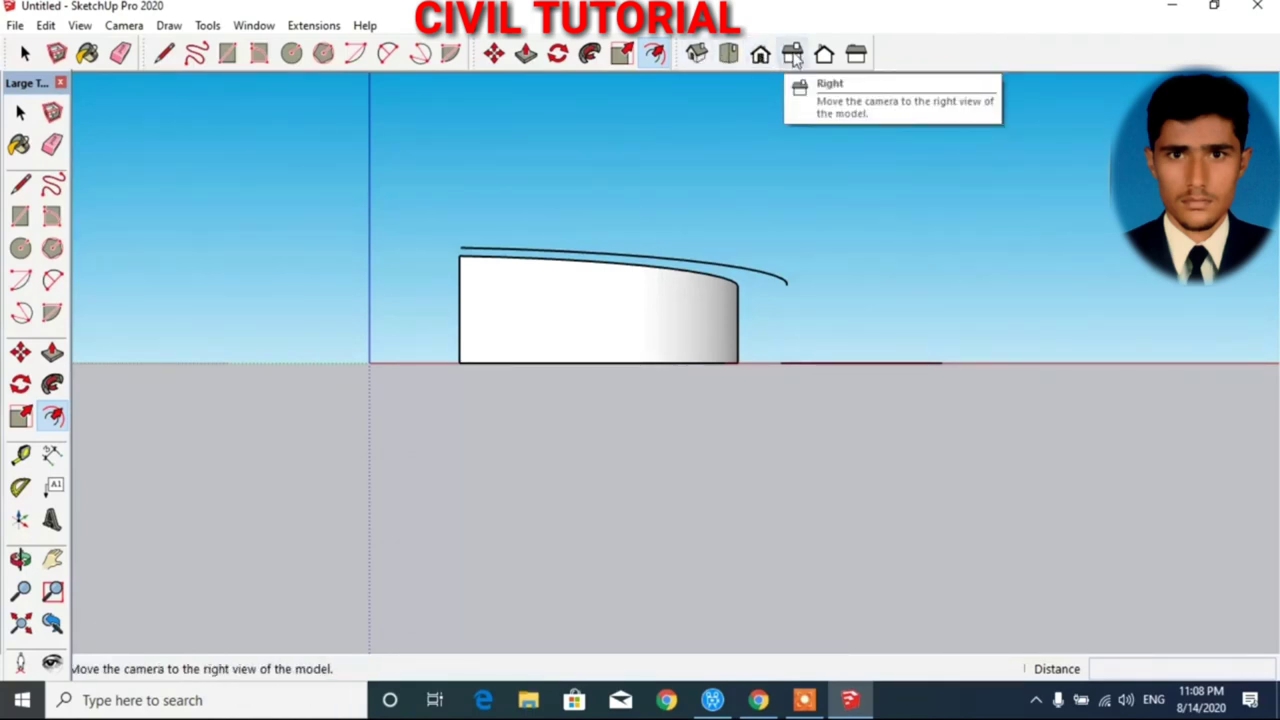
left_click(793, 57)
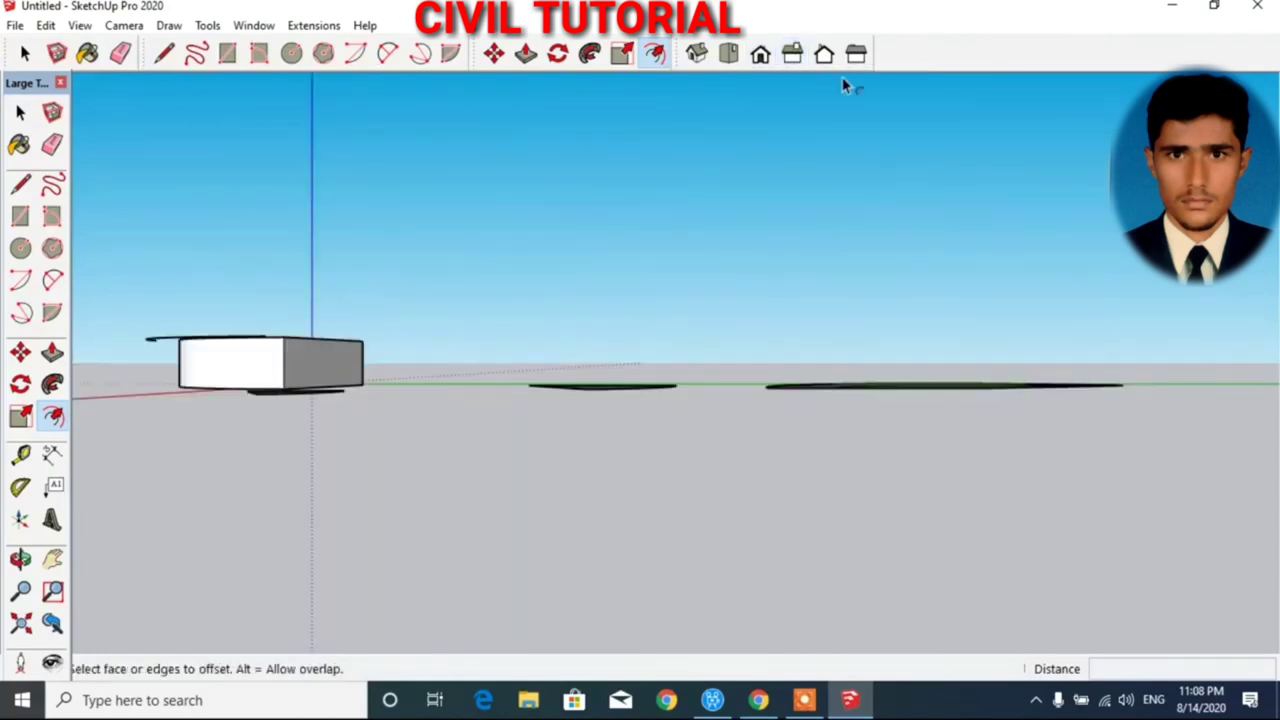
left_click(826, 58)
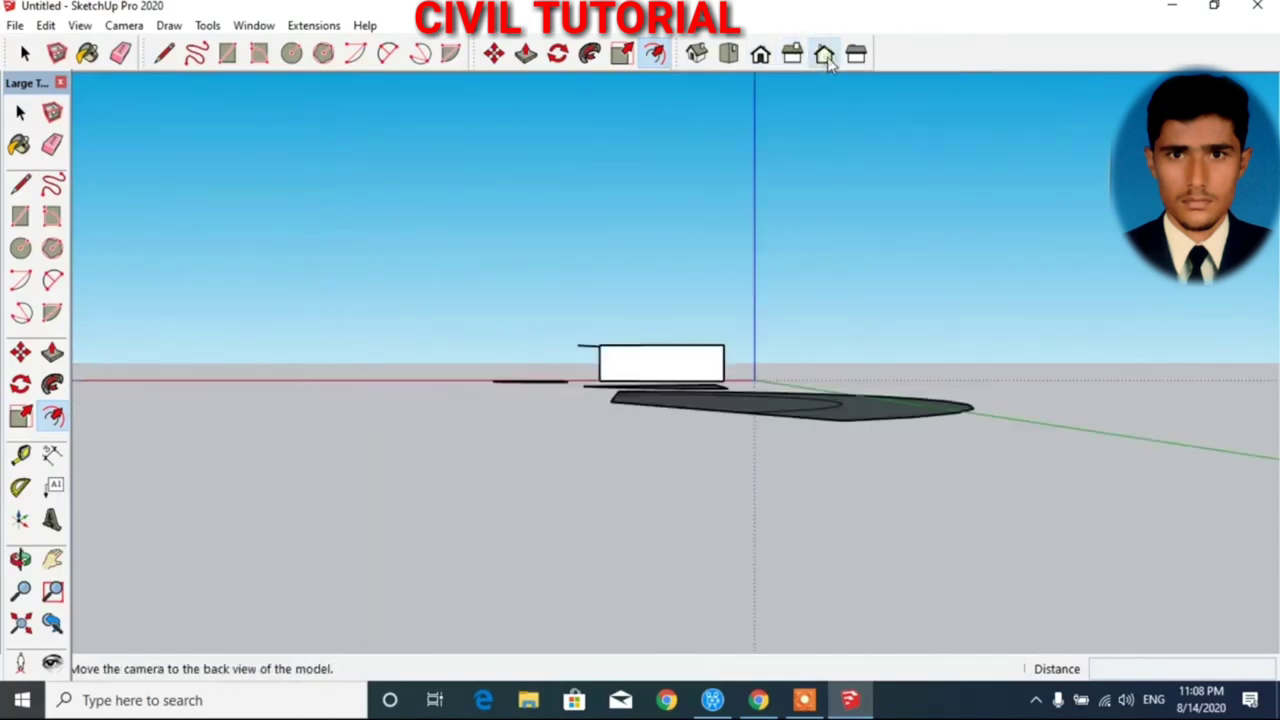
left_click(857, 56)
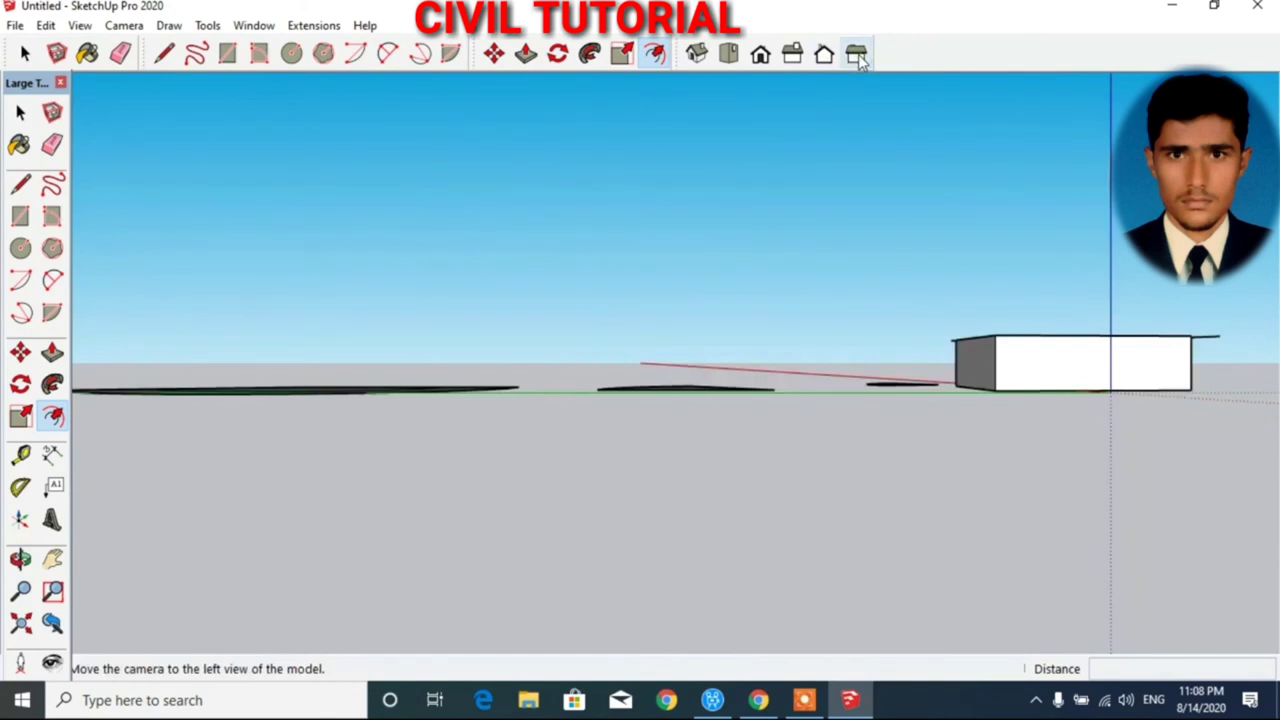